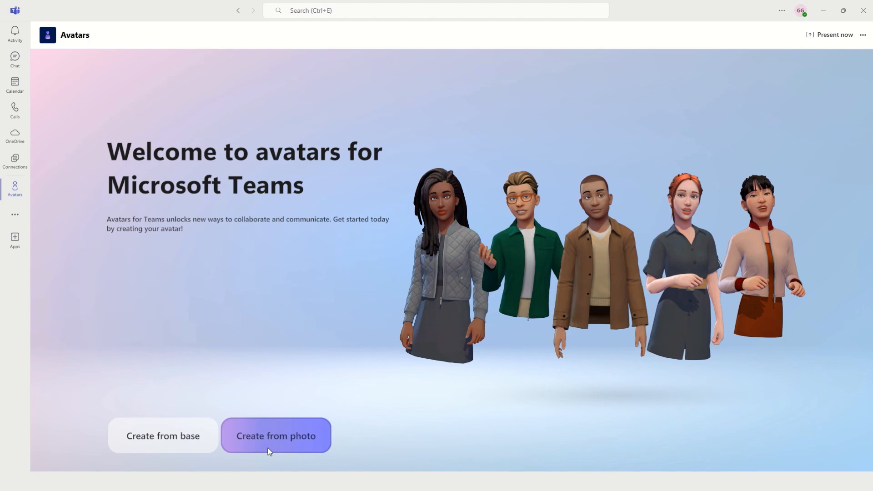
Start creating an avatar from a photo, using an uploaded image instead of the camera
{"action": "left_click", "coordinate": [291, 438]}
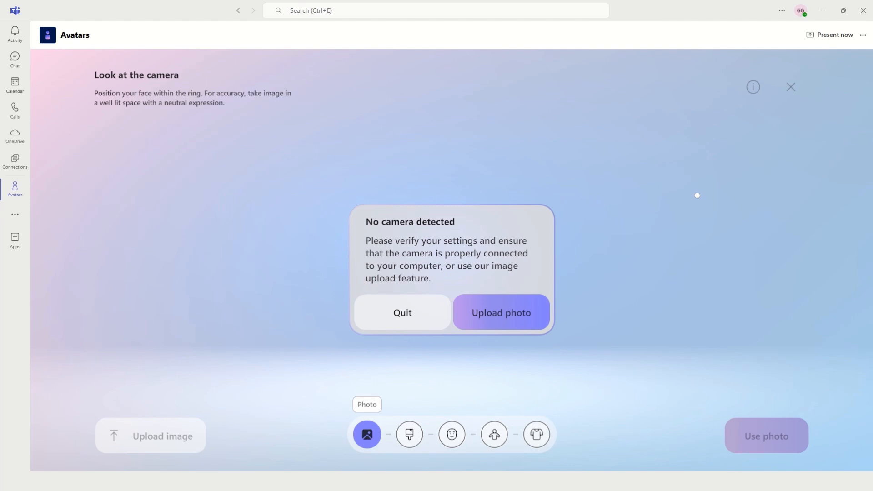
{"action": "left_click", "coordinate": [523, 310]}
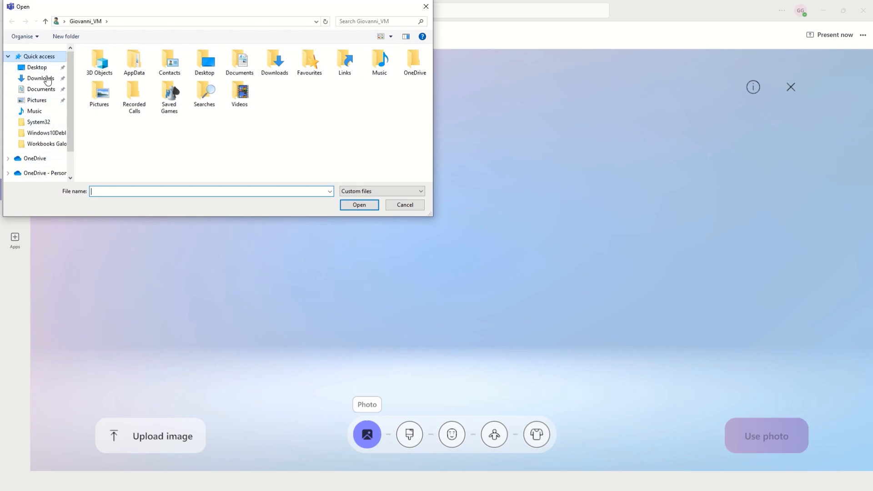
Try to upload the JFIF file Profile Picture from the Downloads folder, with all file types listed
{"action": "left_click", "coordinate": [47, 81]}
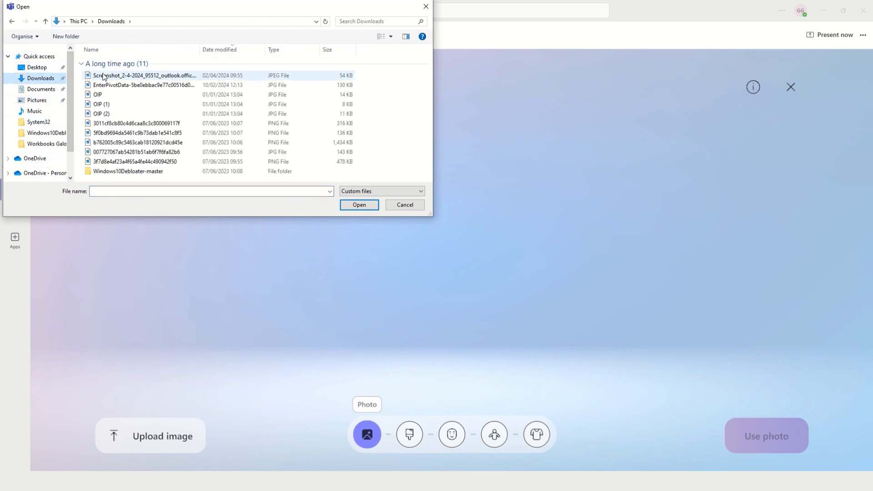
{"action": "left_click", "coordinate": [240, 48]}
{"action": "left_click", "coordinate": [240, 49]}
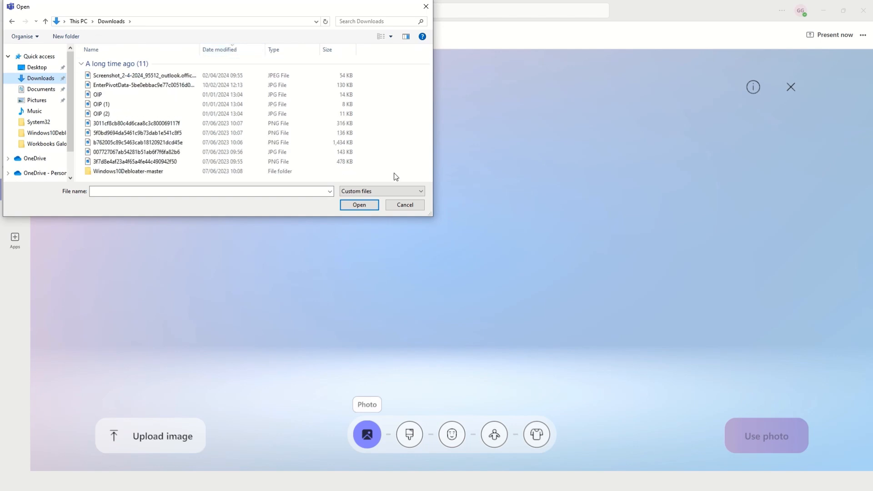
{"action": "left_click", "coordinate": [383, 193]}
{"action": "left_click", "coordinate": [373, 209]}
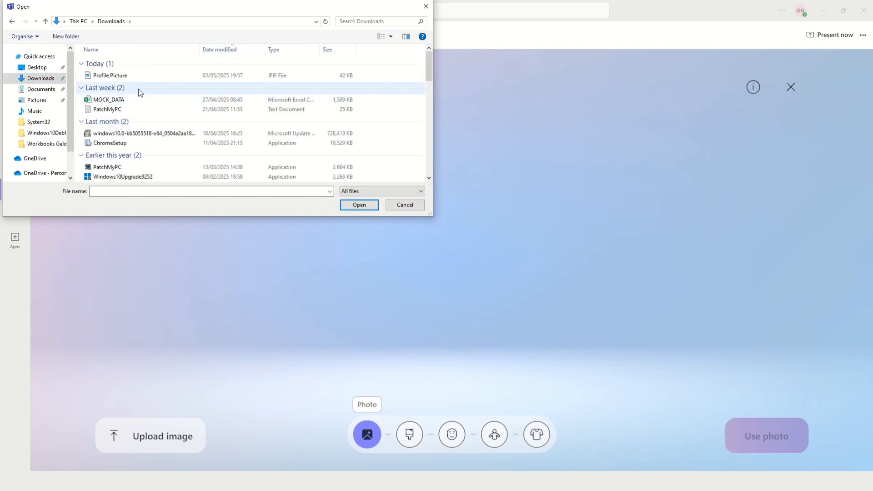
{"action": "double_click", "coordinate": [130, 76]}
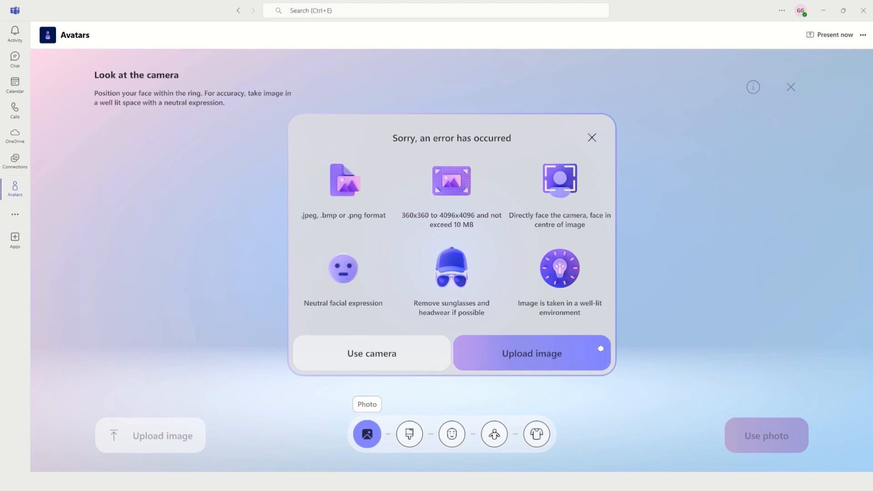
Upload the JPG file Profile Picture from Downloads and consent to its use for generating the avatar
{"action": "left_click", "coordinate": [574, 369]}
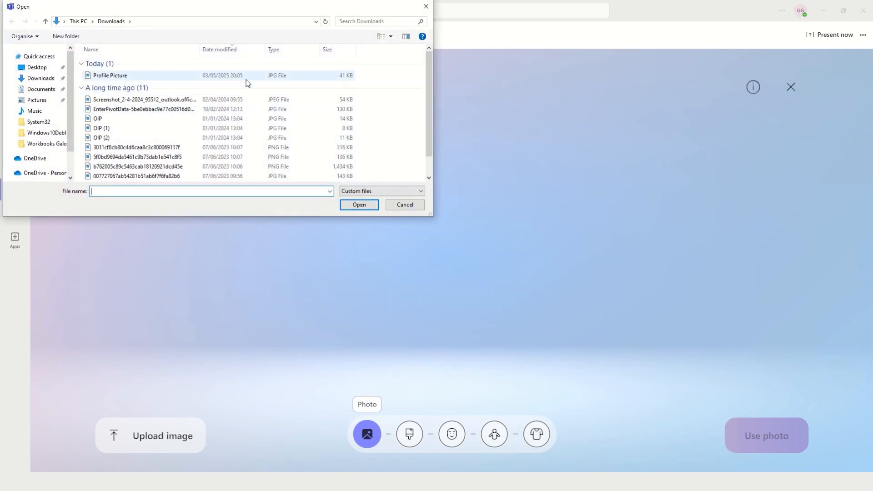
{"action": "double_click", "coordinate": [325, 78]}
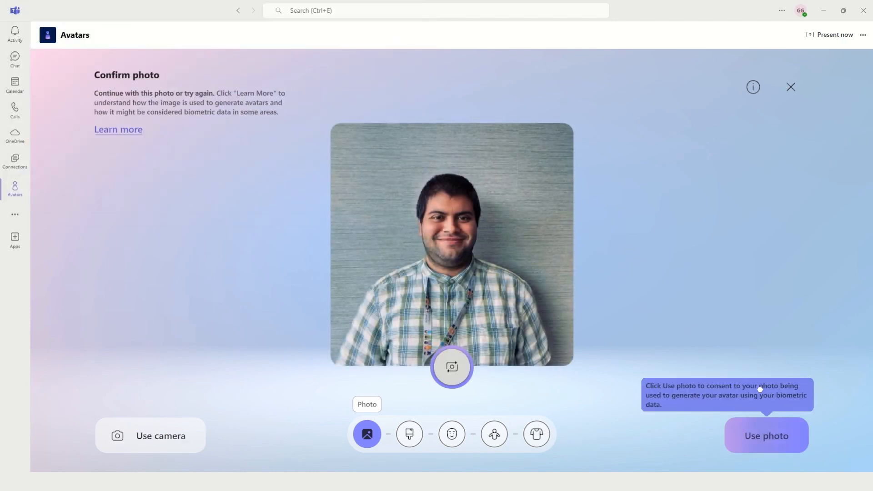
{"action": "left_click", "coordinate": [787, 433]}
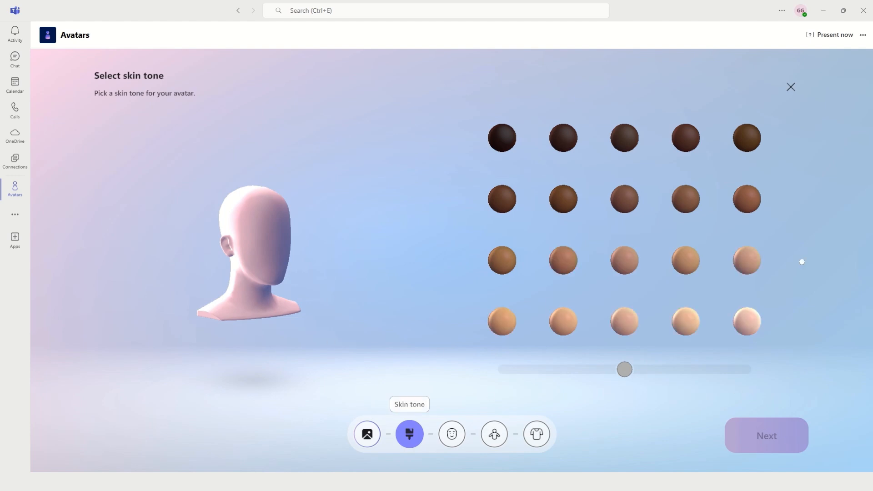
Pick the light skin tone fourth in the last row and choose the generated avatar with the full black beard
{"action": "left_click", "coordinate": [673, 335]}
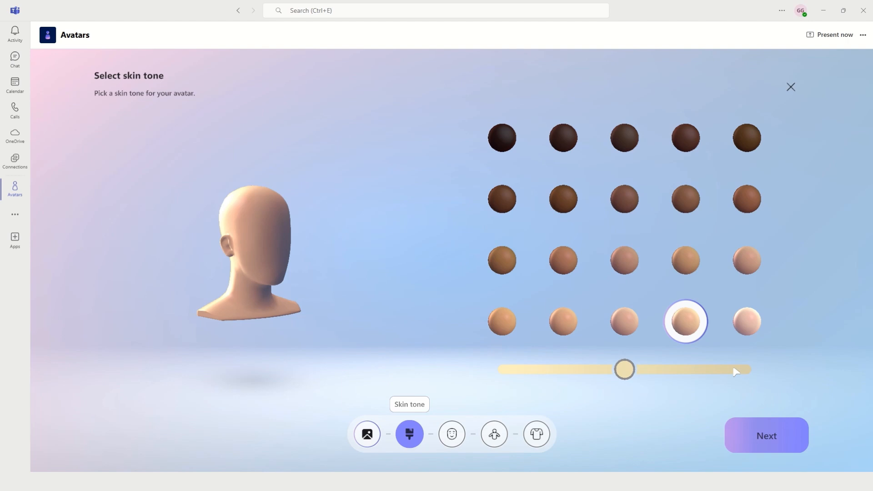
{"action": "left_click", "coordinate": [775, 439]}
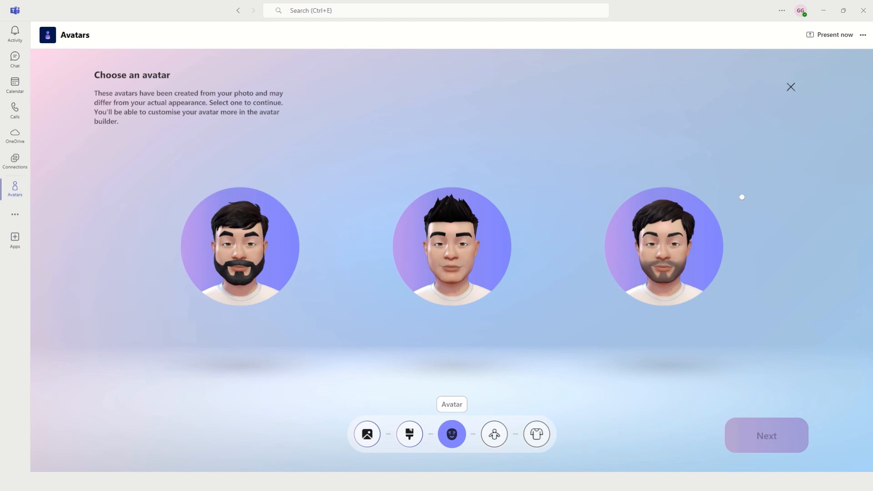
{"action": "left_click", "coordinate": [251, 241]}
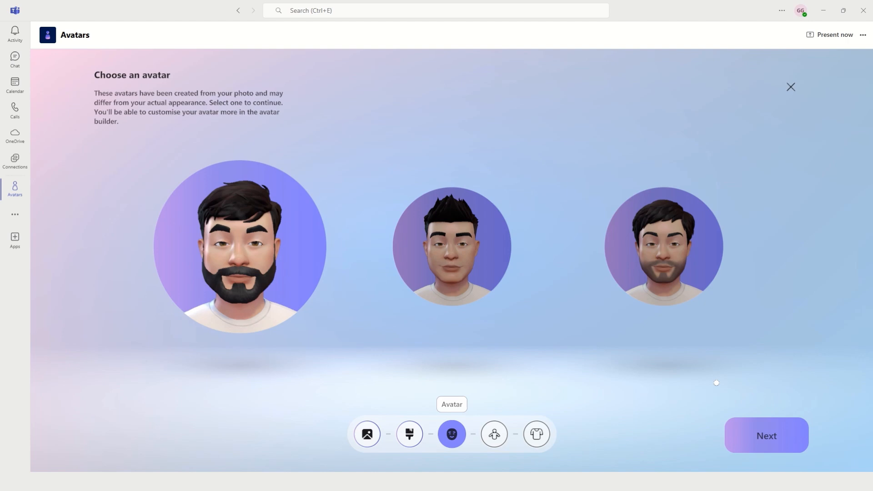
{"action": "left_click", "coordinate": [769, 443]}
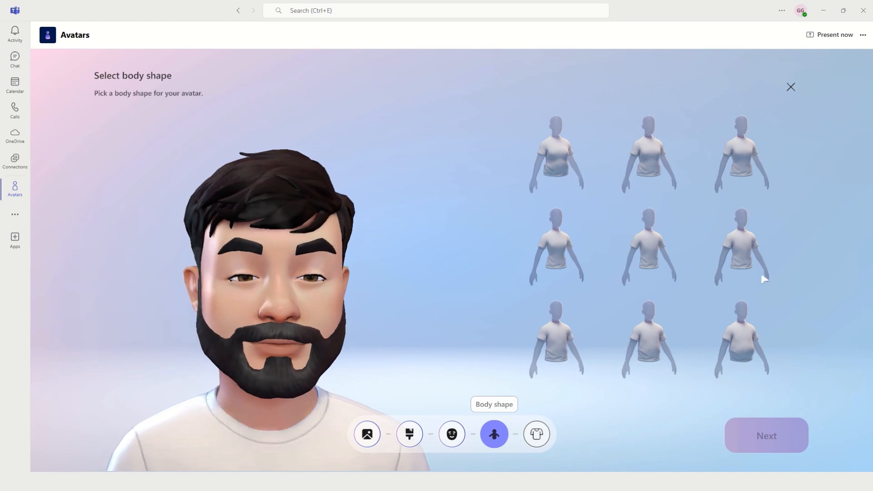
Give the avatar the round-bellied body shape, the last one in the grid, and continue to the outfits
{"action": "left_click", "coordinate": [745, 349]}
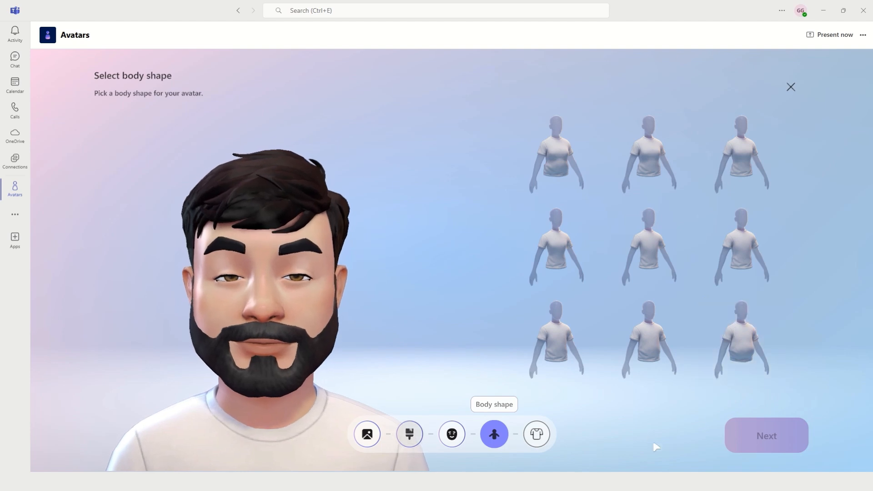
{"action": "left_click", "coordinate": [752, 339]}
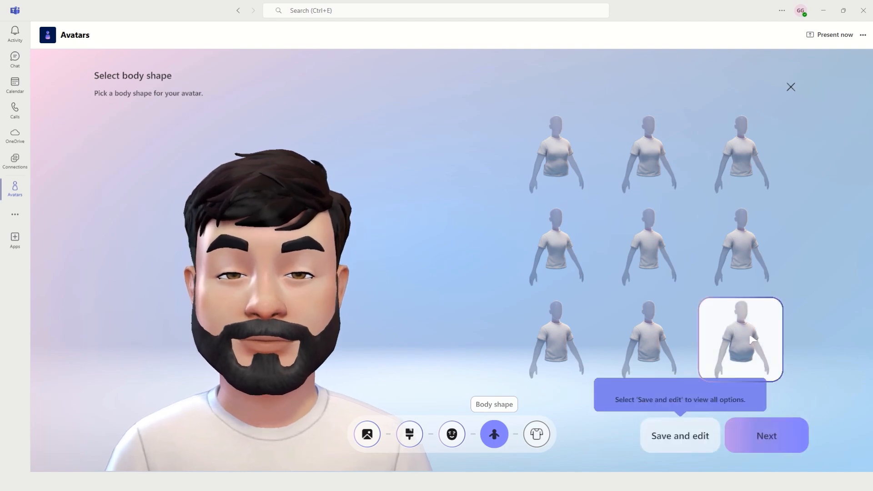
{"action": "left_click", "coordinate": [774, 451]}
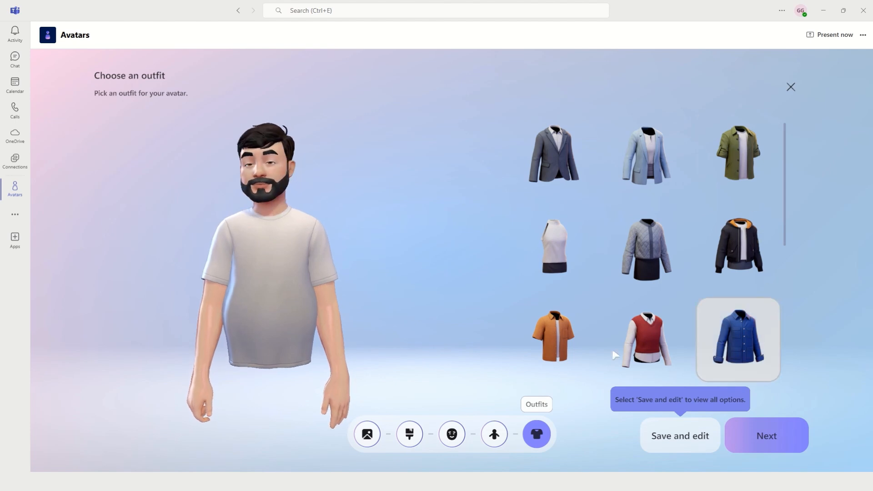
Dress the avatar in the dark grey suit jacket with white shirt and save the avatar
{"action": "left_click", "coordinate": [540, 155]}
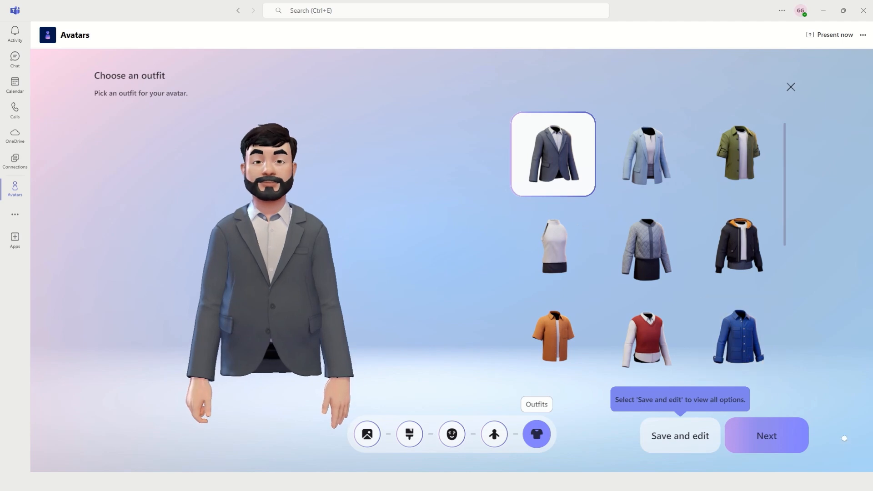
{"action": "left_click", "coordinate": [795, 445]}
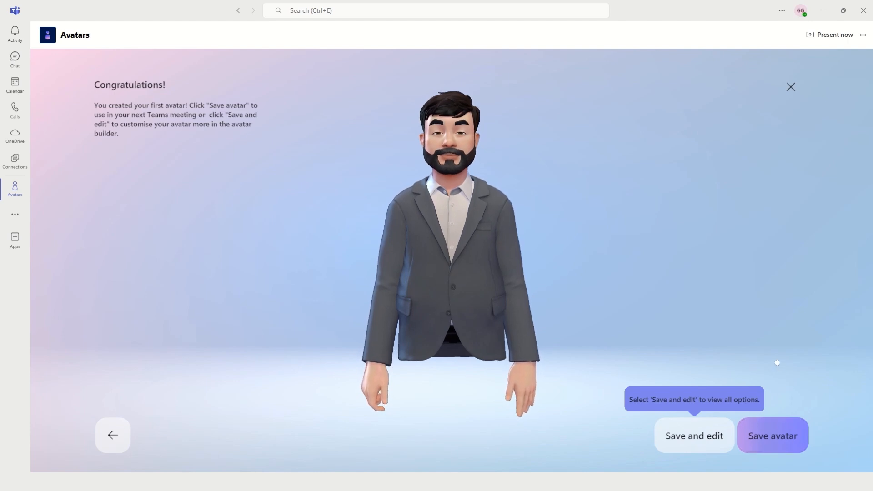
{"action": "left_click", "coordinate": [786, 447]}
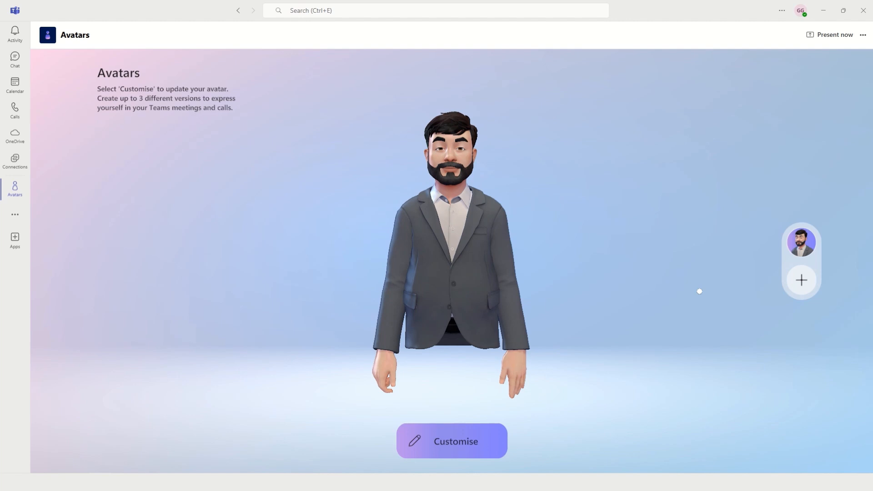
Create a second avatar from the bald, bearded base with glasses and tan jacket, saving it for customisation
{"action": "left_click", "coordinate": [803, 283]}
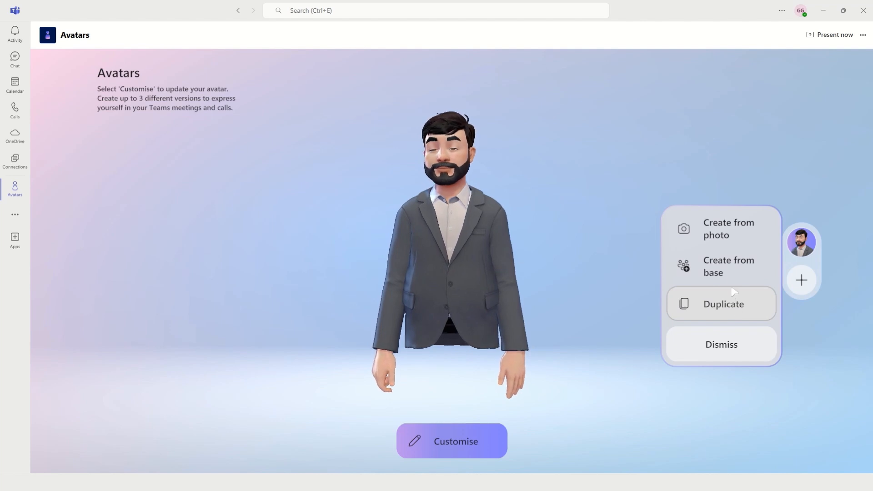
{"action": "left_click", "coordinate": [732, 264]}
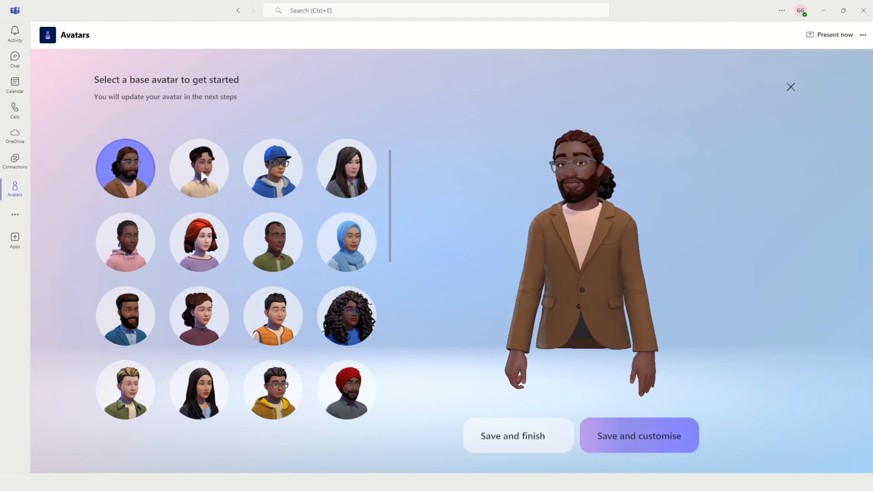
{"action": "scroll", "coordinate": [285, 283], "scroll_direction": "down", "scroll_amount": 1}
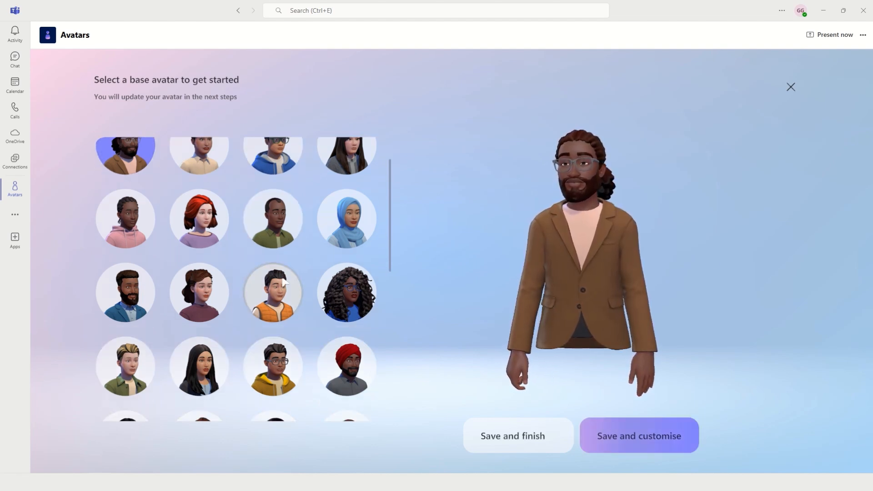
{"action": "scroll", "coordinate": [286, 280], "scroll_direction": "down", "scroll_amount": 2}
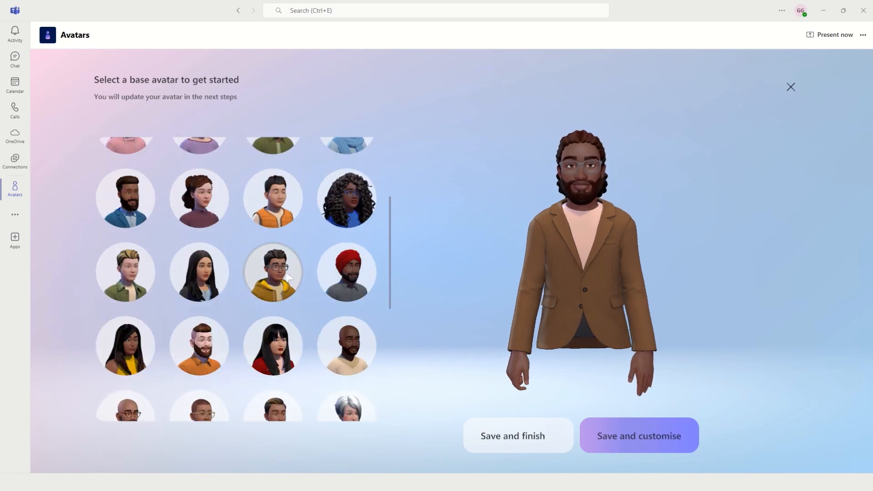
{"action": "scroll", "coordinate": [273, 293], "scroll_direction": "down", "scroll_amount": 1}
{"action": "scroll", "coordinate": [272, 295], "scroll_direction": "down", "scroll_amount": 3}
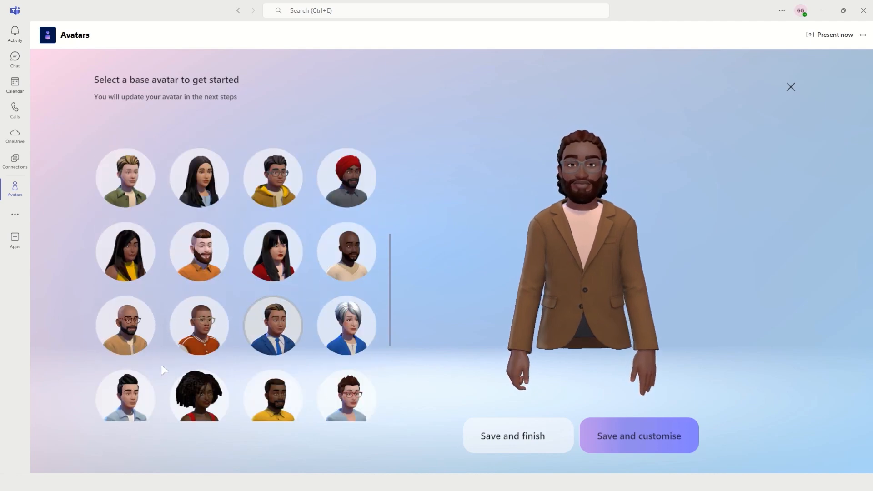
{"action": "left_click", "coordinate": [128, 263]}
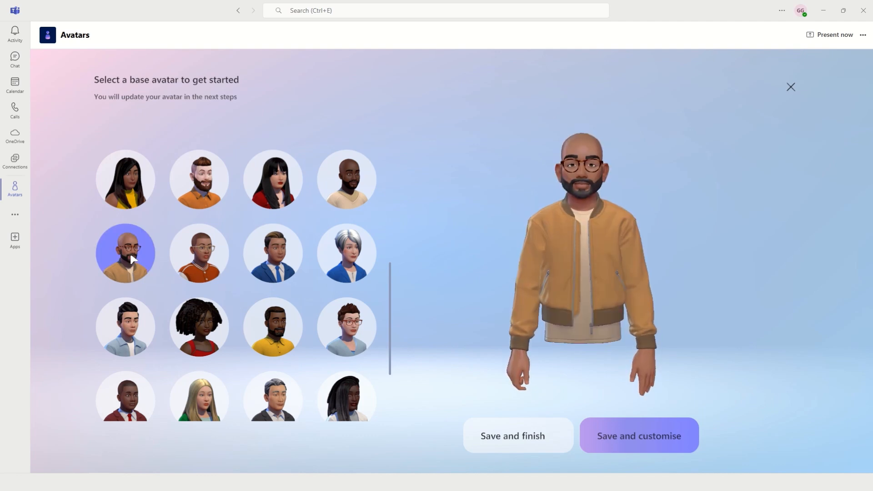
{"action": "left_click", "coordinate": [625, 447]}
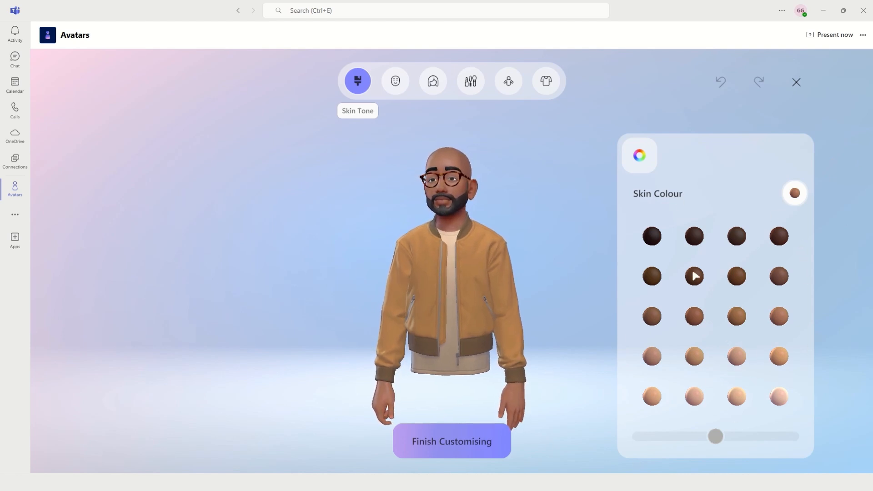
Set the light skin colour third in the last row and the second face shape in the first row
{"action": "left_click", "coordinate": [737, 399]}
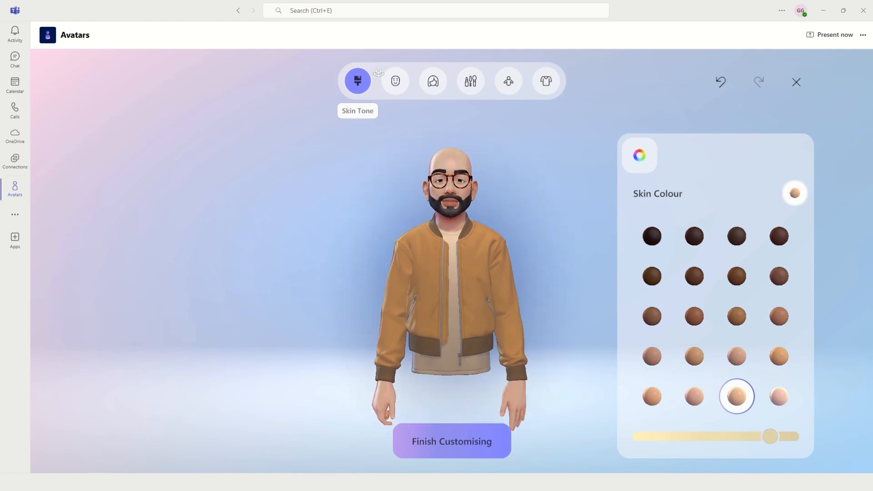
{"action": "left_click", "coordinate": [396, 83]}
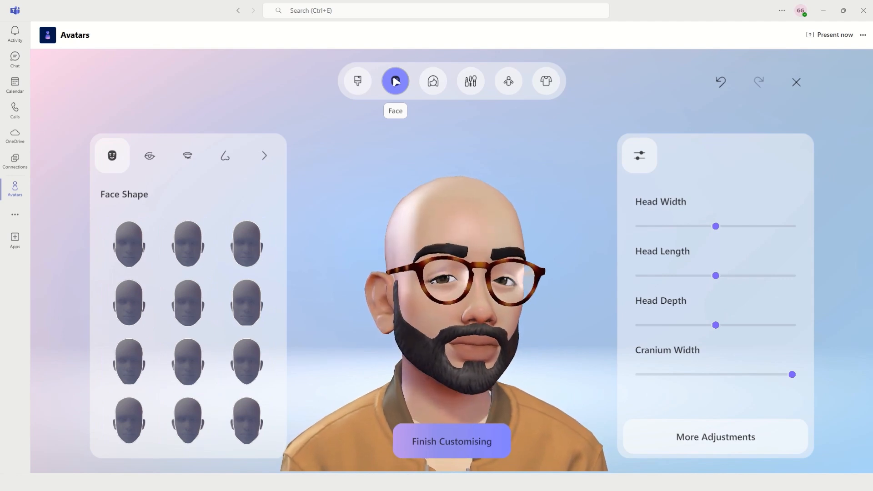
{"action": "left_click", "coordinate": [174, 253]}
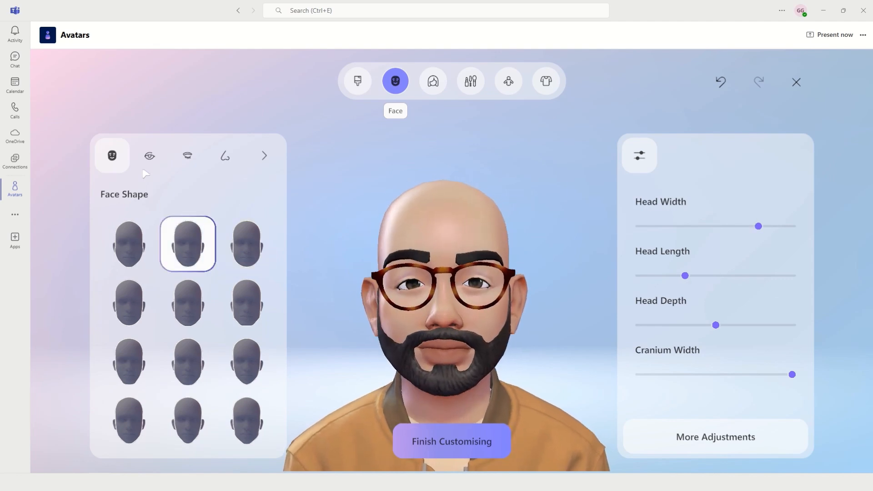
Apply the middle eye shape in the second row and give the avatar Straight Thick Oblong eyebrows in Burgundy Red
{"action": "left_click", "coordinate": [155, 154]}
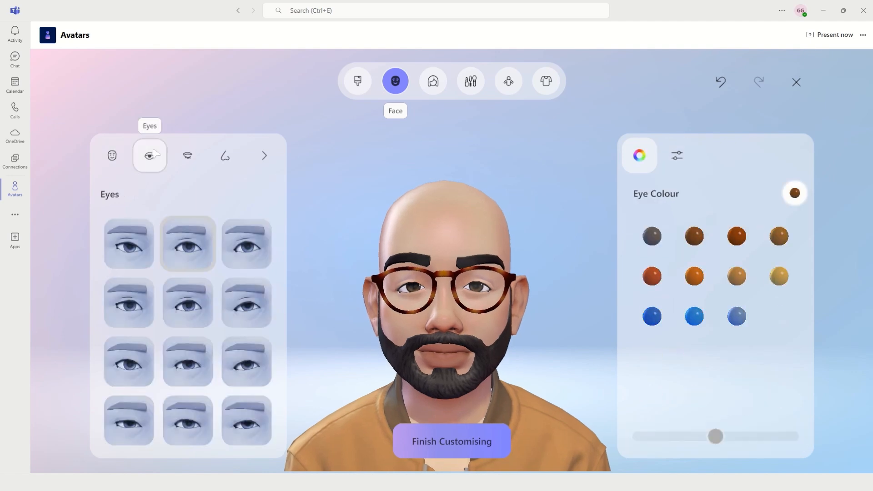
{"action": "left_click", "coordinate": [204, 314]}
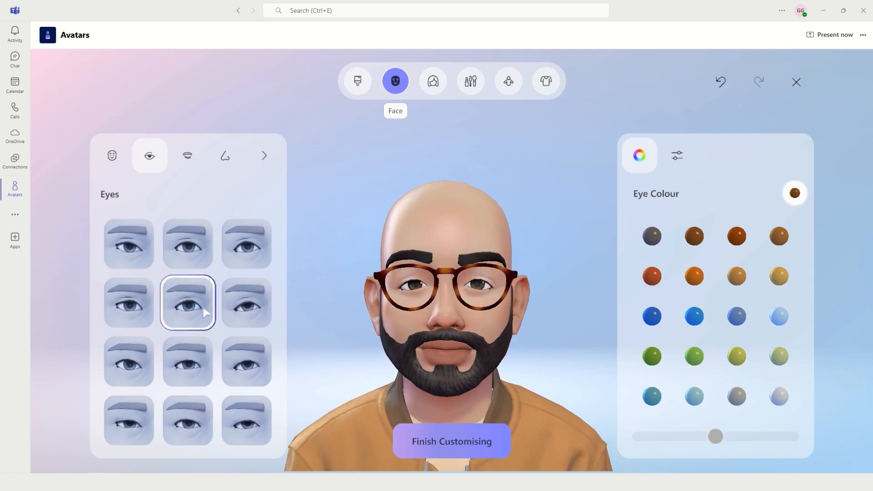
{"action": "left_click", "coordinate": [193, 158]}
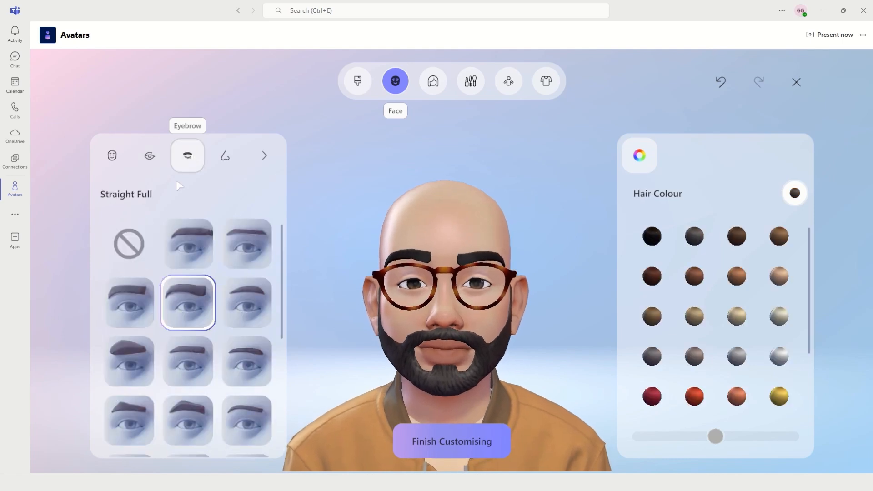
{"action": "left_click", "coordinate": [138, 383]}
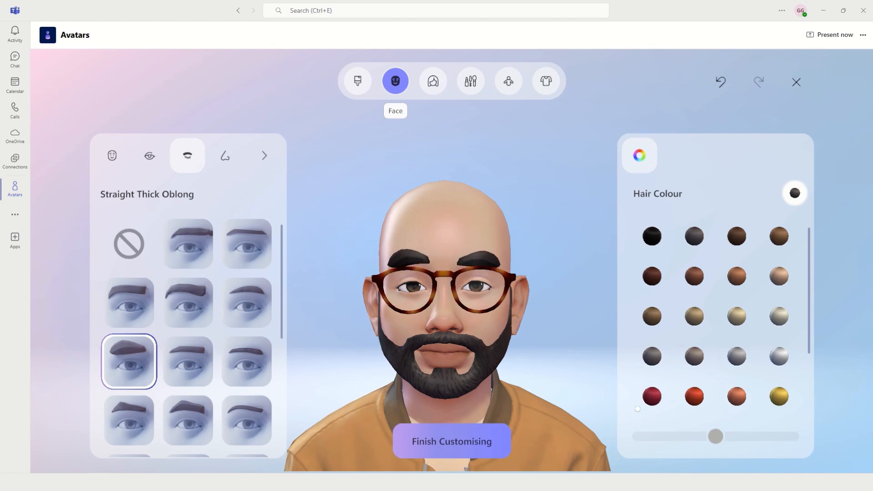
{"action": "left_click", "coordinate": [664, 400]}
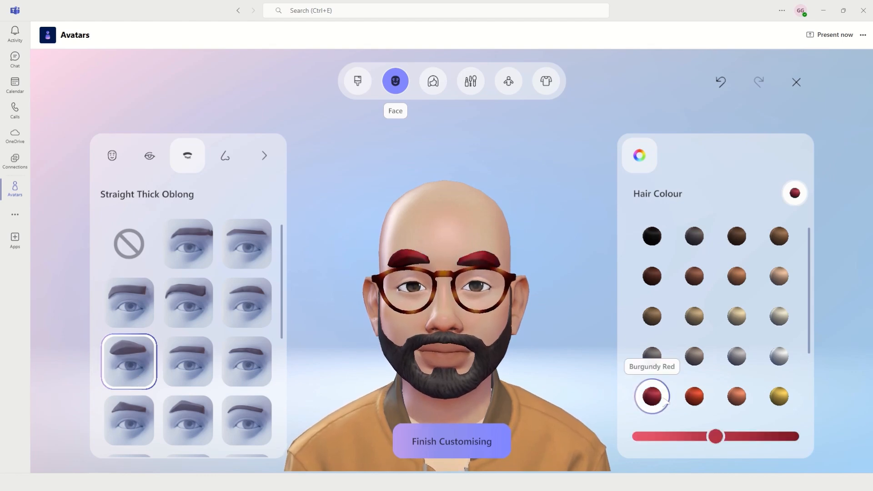
Apply the last nose shape in the fourth row and the third mouth shape in the first row
{"action": "left_click", "coordinate": [232, 161]}
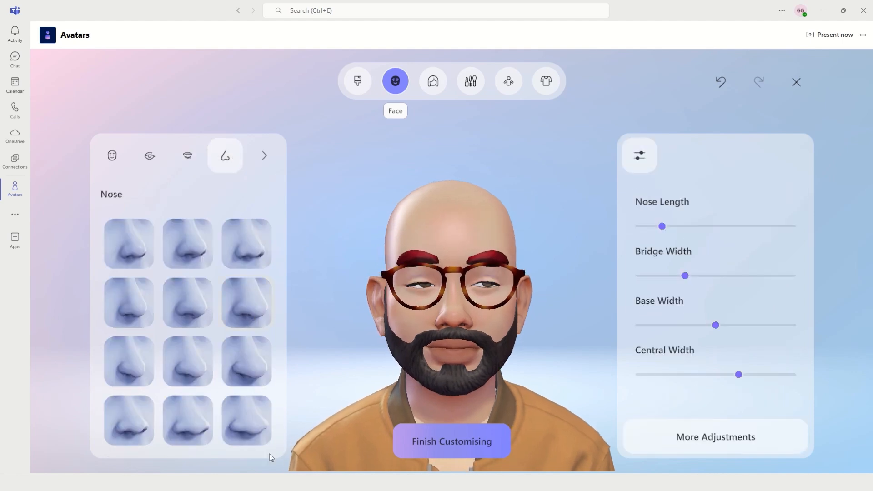
{"action": "left_click", "coordinate": [260, 433]}
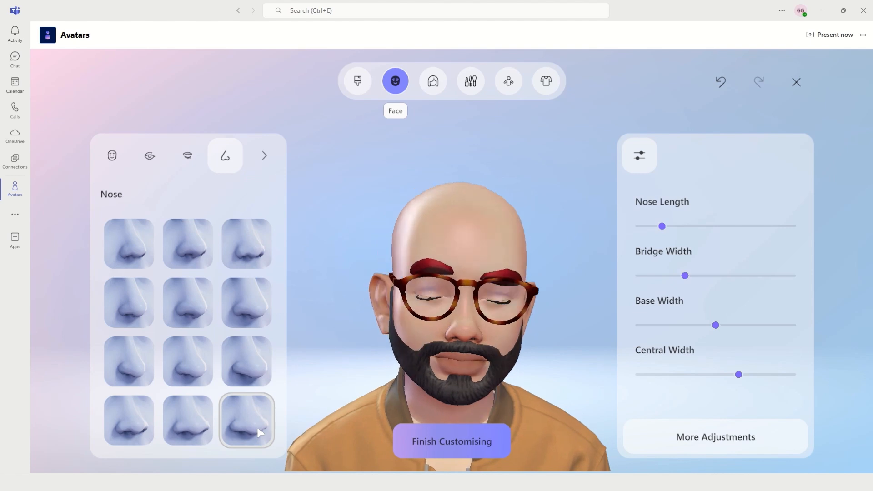
{"action": "left_click", "coordinate": [261, 433]}
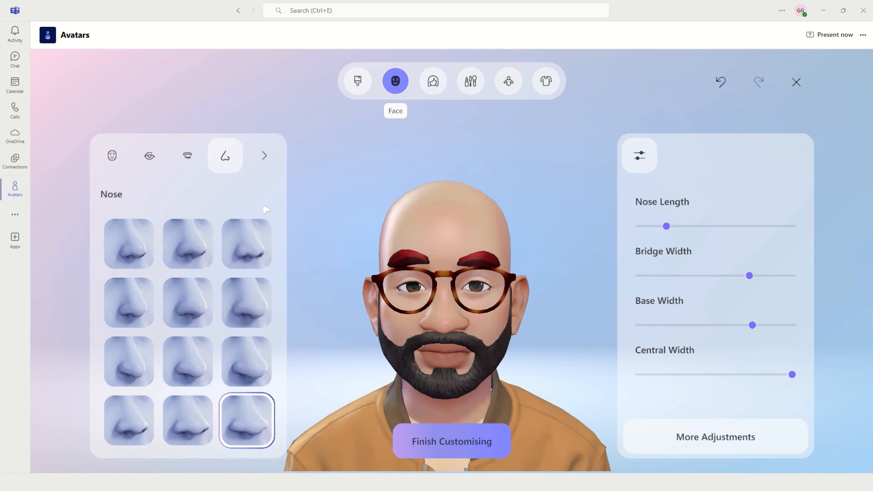
{"action": "left_click", "coordinate": [267, 156]}
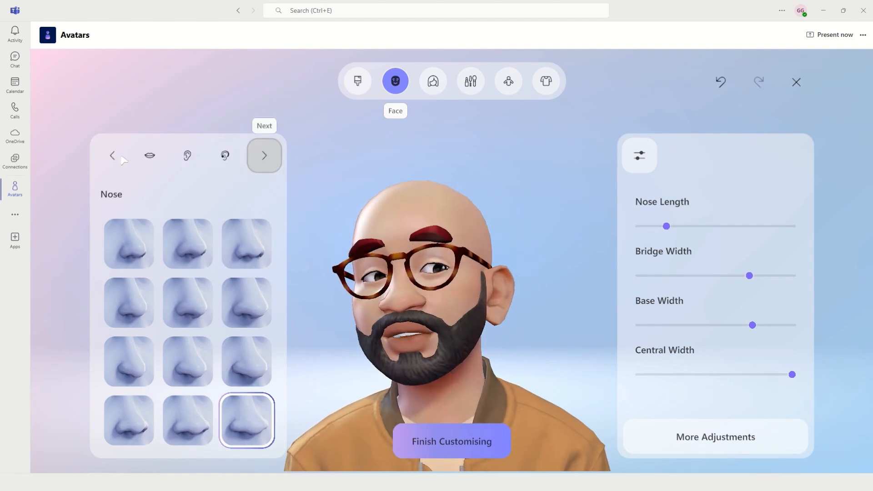
{"action": "left_click", "coordinate": [148, 155]}
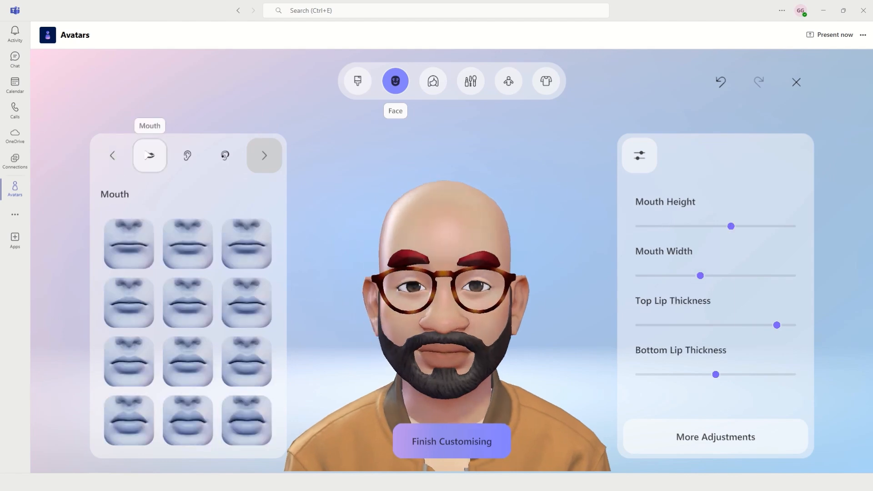
{"action": "left_click", "coordinate": [233, 265]}
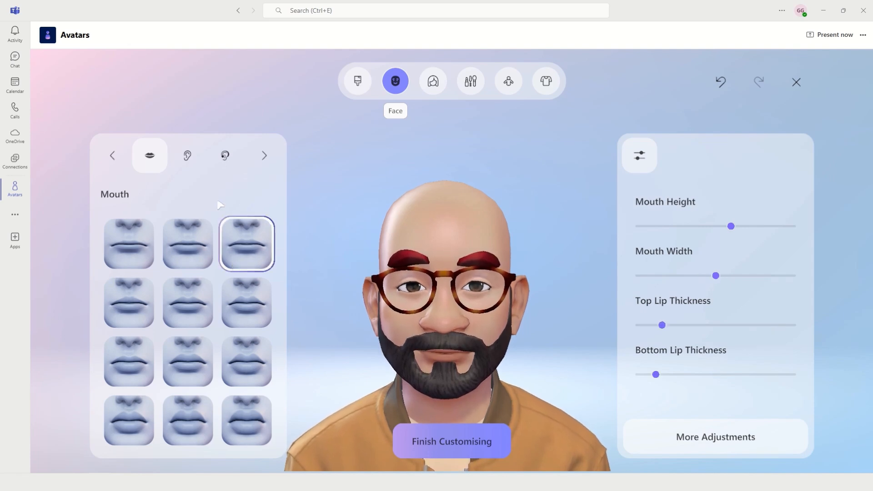
Apply the first ear shape in the first row and check the hearing aid options from the side, keeping No Hearing Aid
{"action": "left_click", "coordinate": [193, 156]}
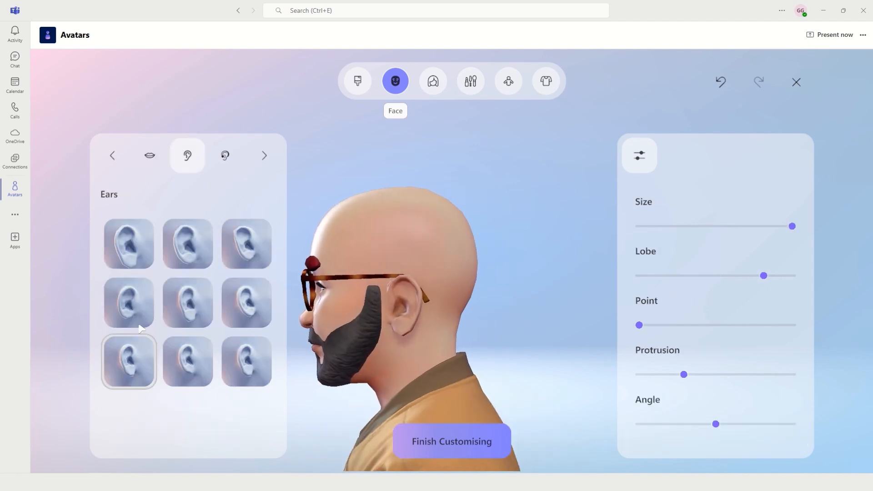
{"action": "left_click", "coordinate": [146, 253]}
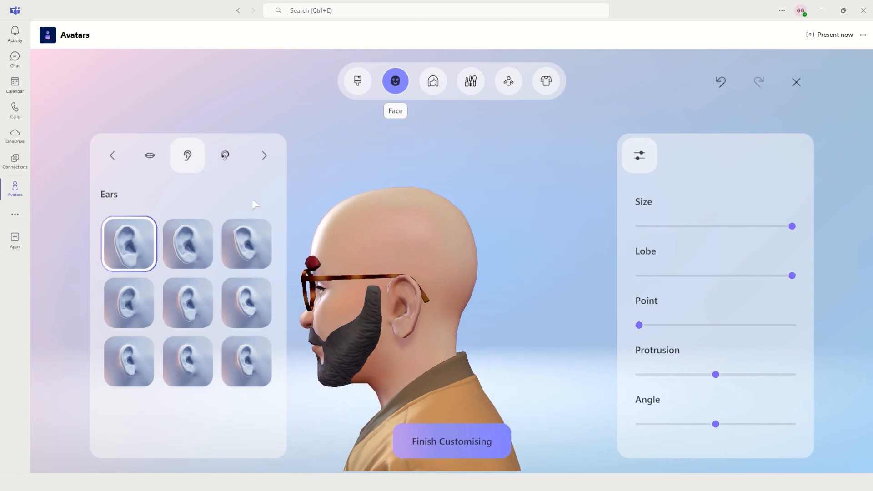
{"action": "left_click", "coordinate": [226, 160]}
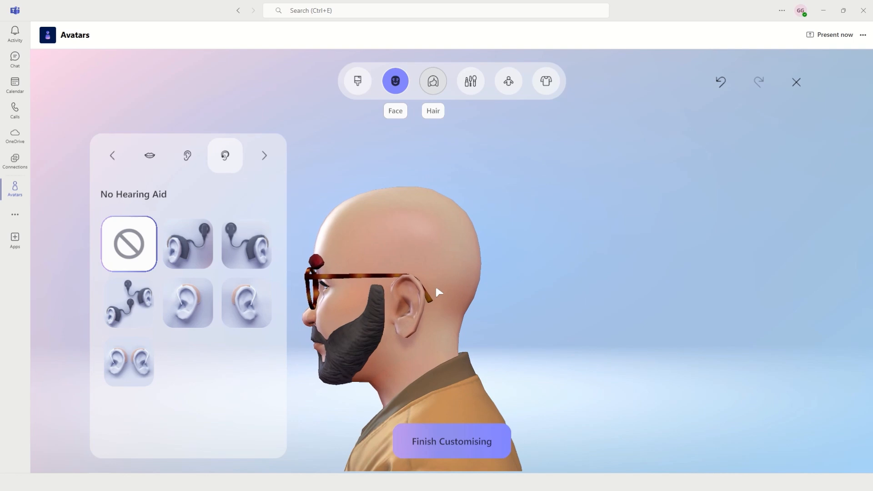
{"action": "left_click_drag", "start_coordinate": [435, 286], "coordinate": [515, 269]}
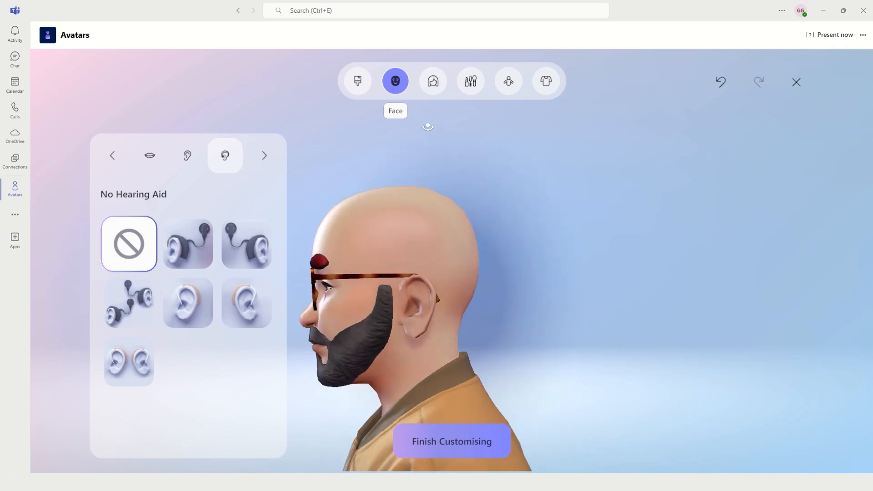
Give the avatar the Short Spiked Undercut hairstyle in the copper hair colour third in the fifth row
{"action": "left_click", "coordinate": [431, 90]}
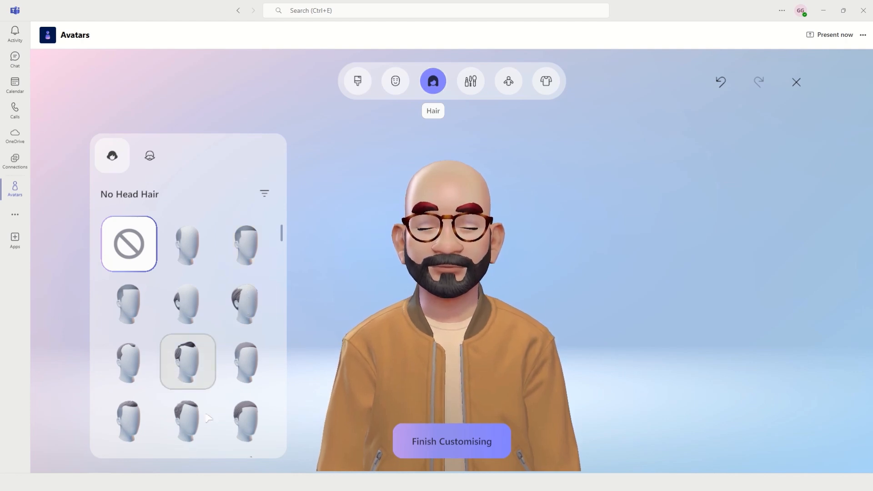
{"action": "scroll", "coordinate": [269, 239], "scroll_direction": "down", "scroll_amount": 2}
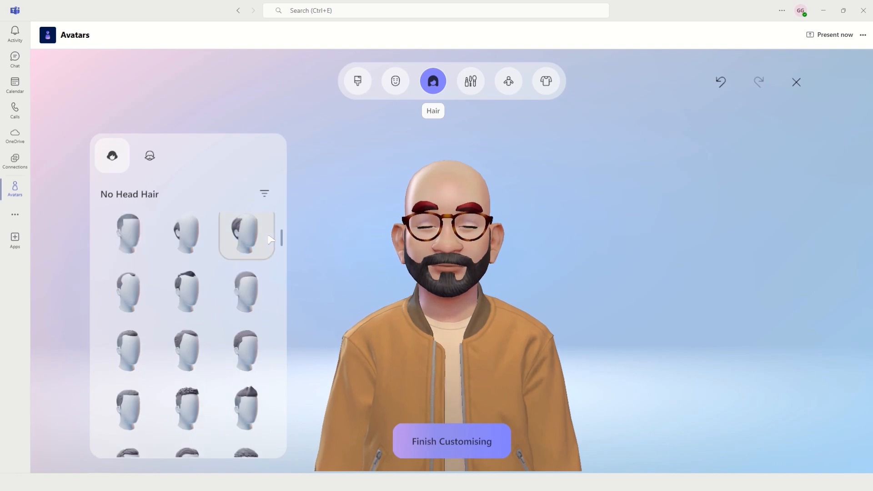
{"action": "left_click", "coordinate": [246, 407]}
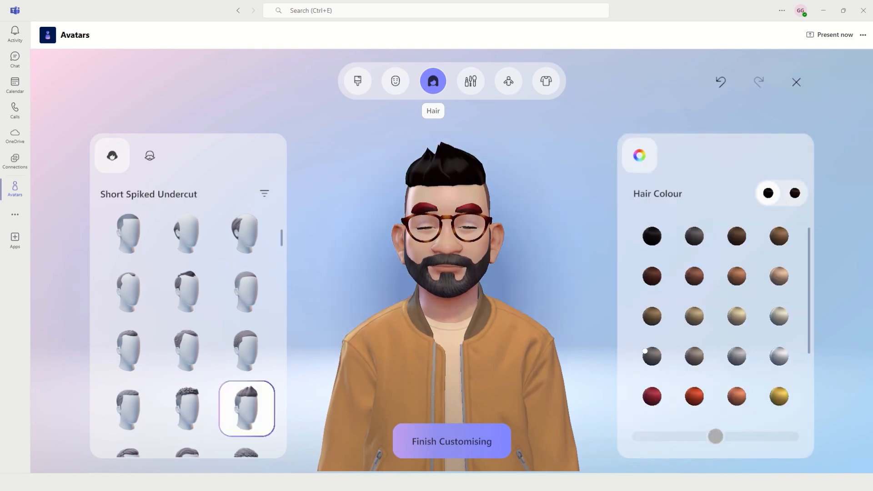
{"action": "left_click", "coordinate": [737, 396]}
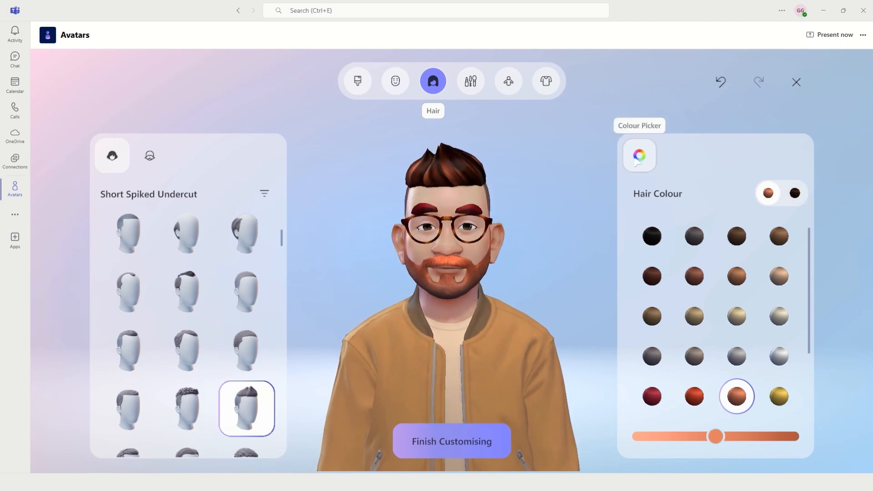
Give the avatar a Full Coily Beard in the grey hair colour third in the fourth row
{"action": "left_click", "coordinate": [150, 156]}
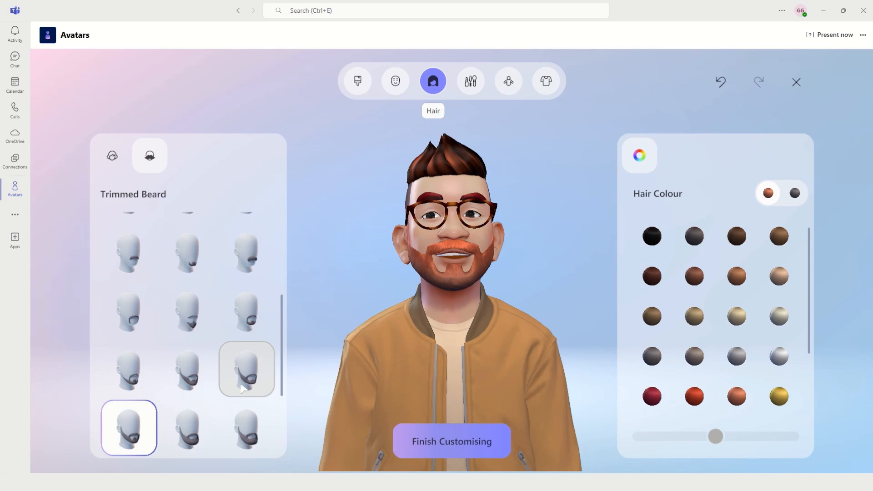
{"action": "left_click", "coordinate": [247, 449]}
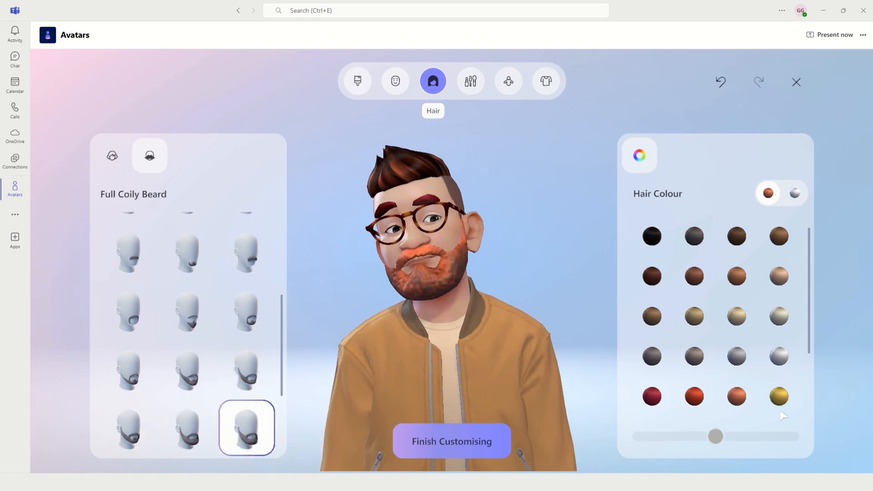
{"action": "left_click", "coordinate": [779, 357]}
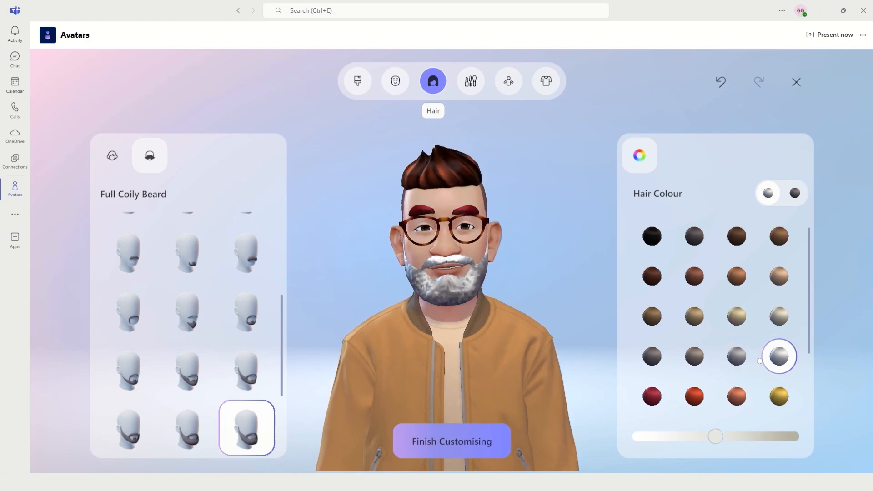
{"action": "left_click", "coordinate": [738, 357]}
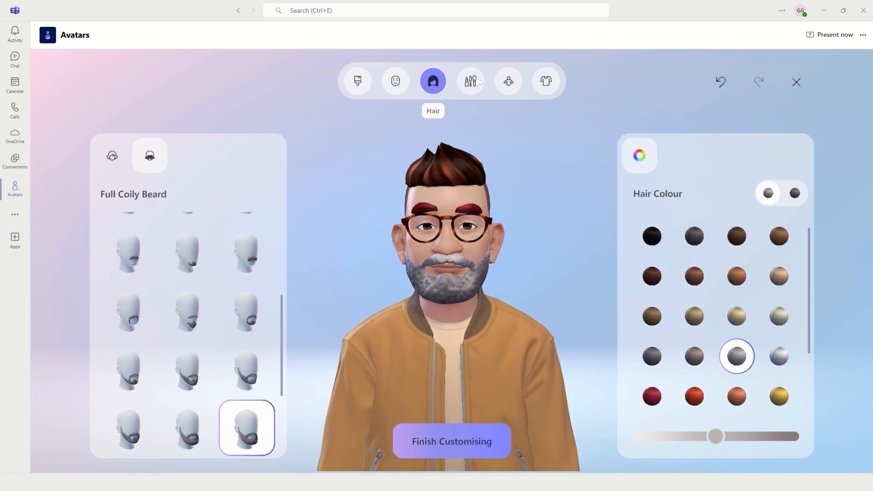
Apply Fan Shaped eye makeup in the light pink fourth in the third row, and the Double Flick lashline
{"action": "left_click", "coordinate": [479, 82]}
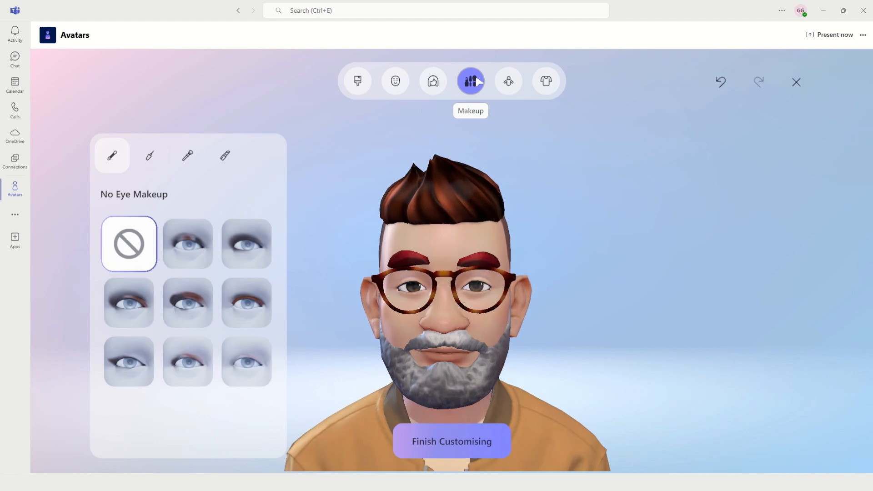
{"action": "left_click", "coordinate": [182, 308]}
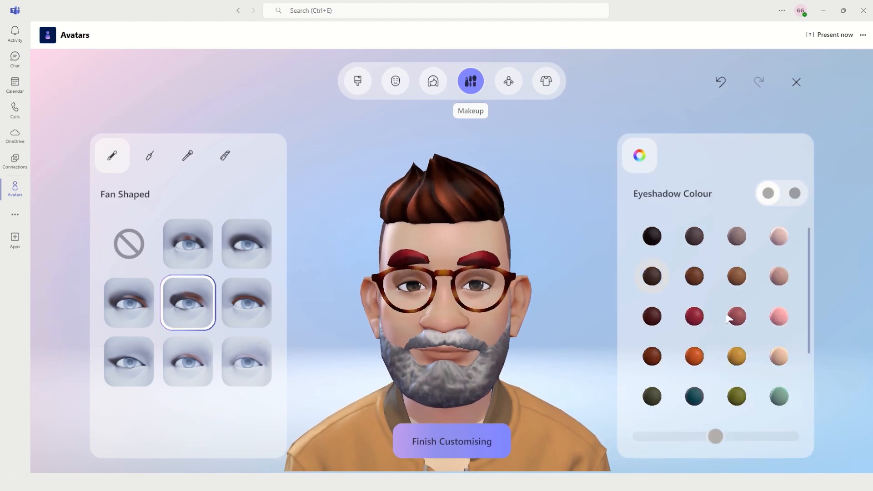
{"action": "left_click", "coordinate": [782, 319]}
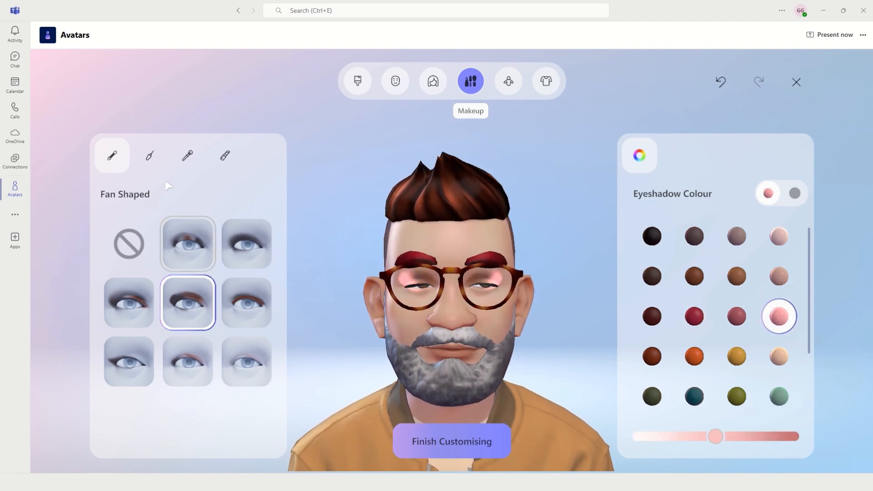
{"action": "left_click", "coordinate": [150, 155]}
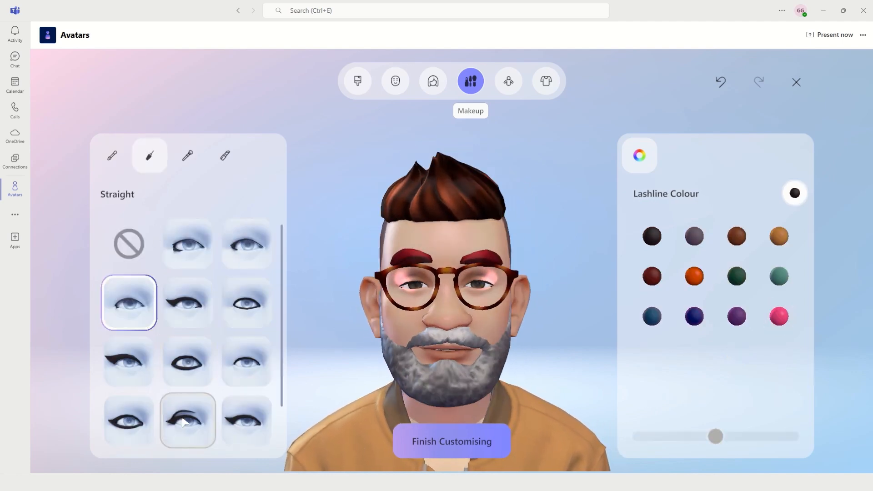
{"action": "left_click", "coordinate": [185, 423]}
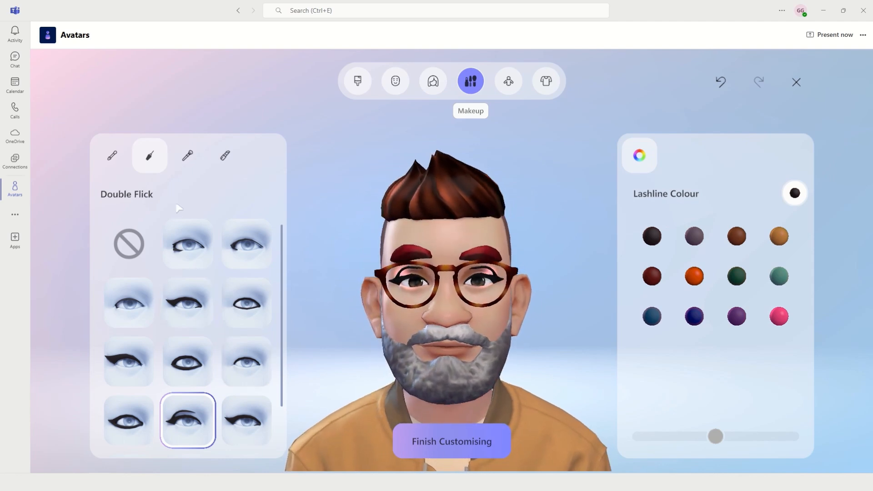
Apply W-Shape blush in Deep Berry and shift its shade close to the darkest end
{"action": "left_click", "coordinate": [188, 155]}
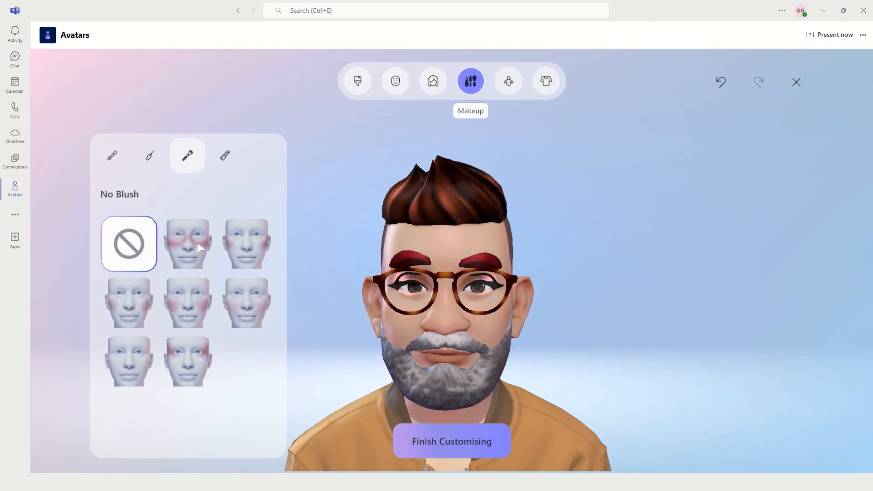
{"action": "left_click", "coordinate": [194, 254]}
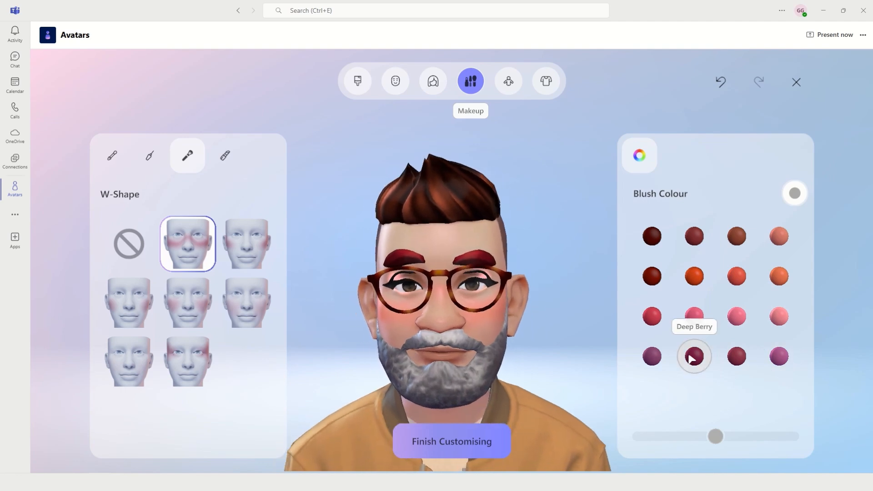
{"action": "left_click", "coordinate": [690, 359]}
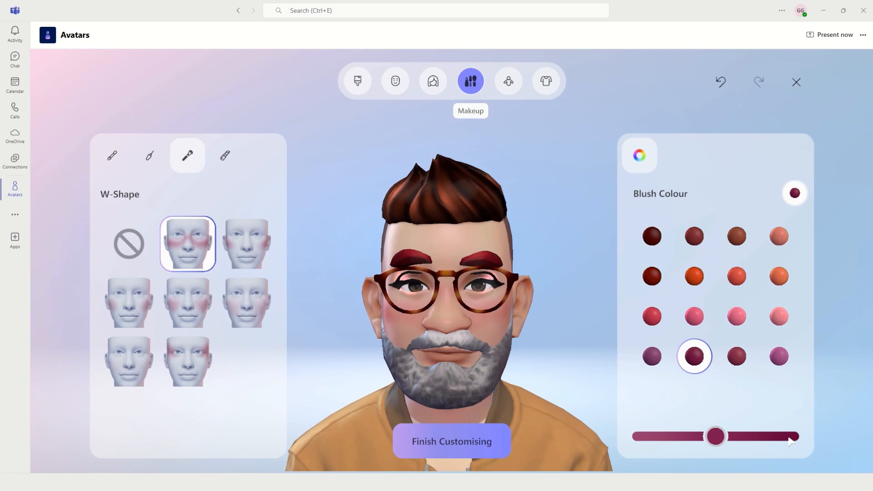
{"action": "left_click", "coordinate": [740, 438]}
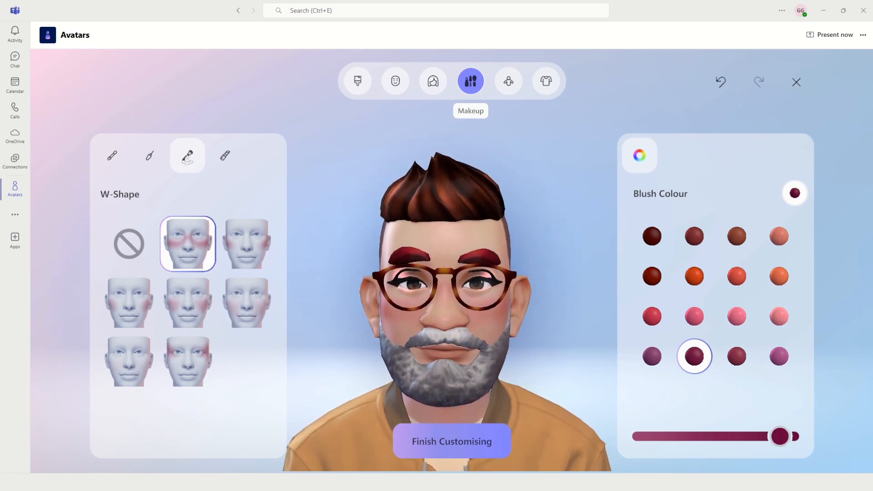
Apply Full Lipstick in the pale pink colour fourth in the second row
{"action": "left_click", "coordinate": [224, 156]}
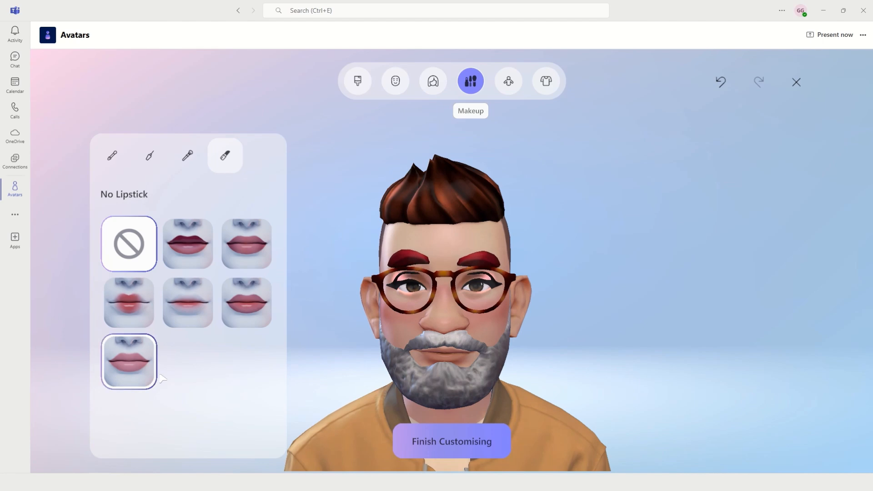
{"action": "left_click", "coordinate": [123, 369]}
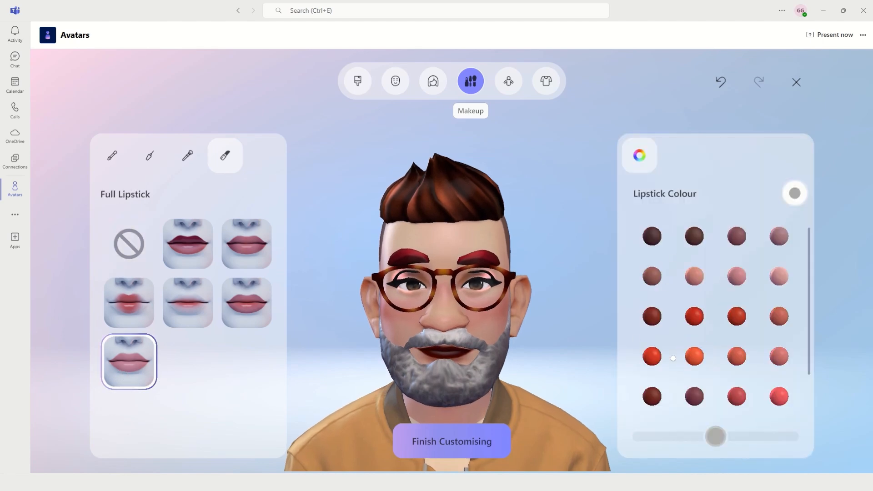
{"action": "left_click", "coordinate": [781, 280]}
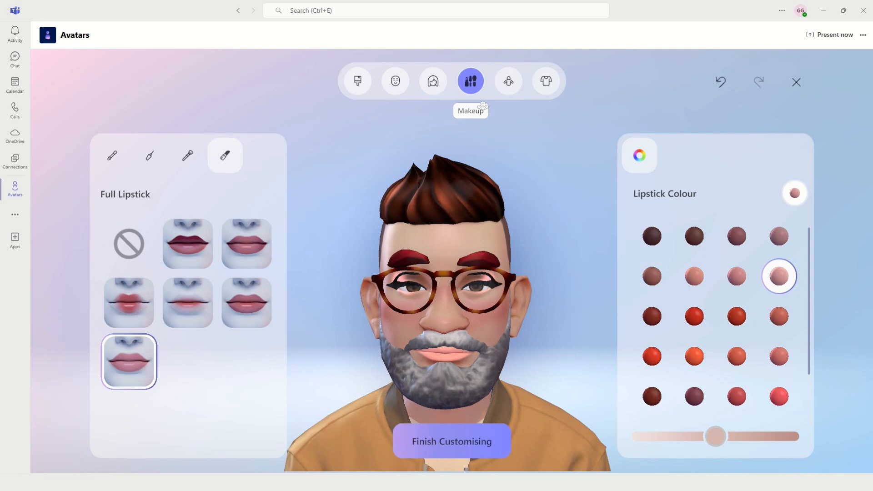
Adjust the body shape by setting Muscles and Frame to maximum and Abdomen to minimum
{"action": "left_click", "coordinate": [505, 82]}
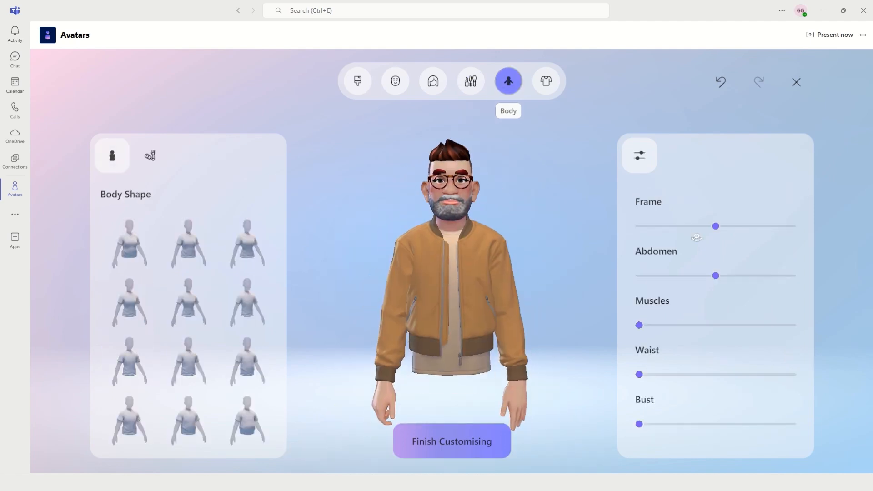
{"action": "left_click_drag", "start_coordinate": [668, 326], "coordinate": [805, 324]}
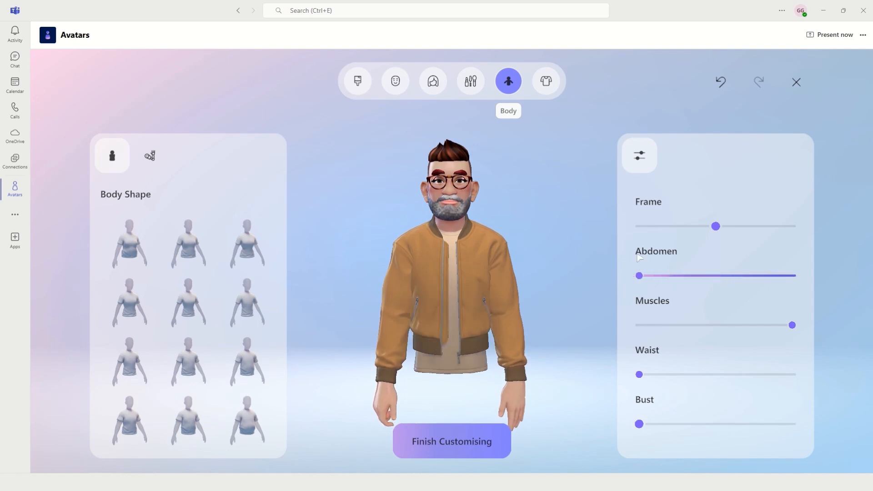
{"action": "left_click_drag", "start_coordinate": [716, 227], "coordinate": [784, 226]}
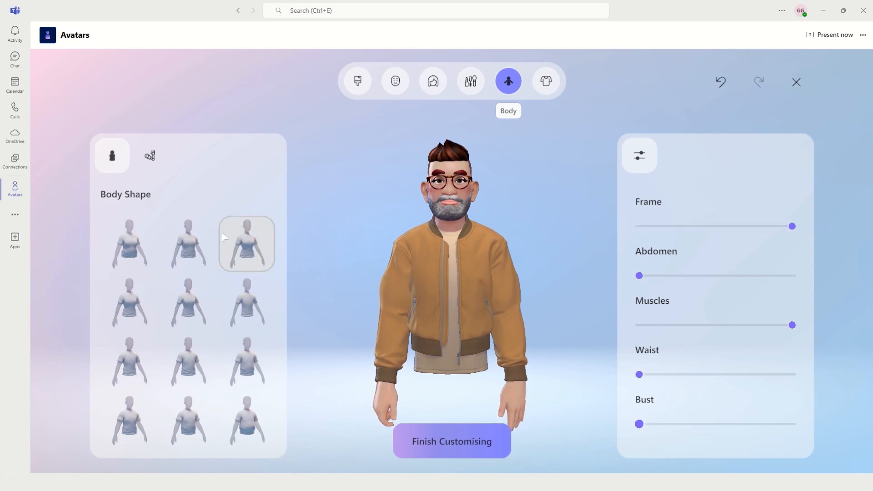
Add the Right Forearm prosthetic to the avatar
{"action": "left_click", "coordinate": [155, 157]}
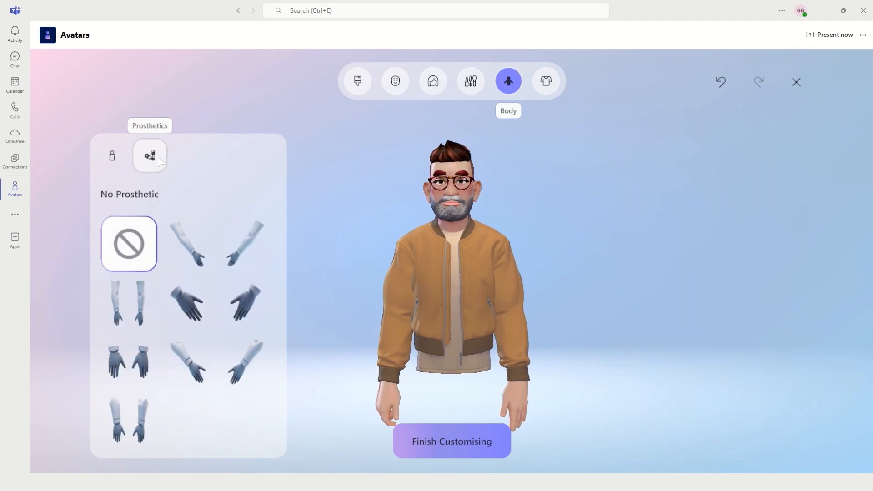
{"action": "left_click", "coordinate": [197, 372]}
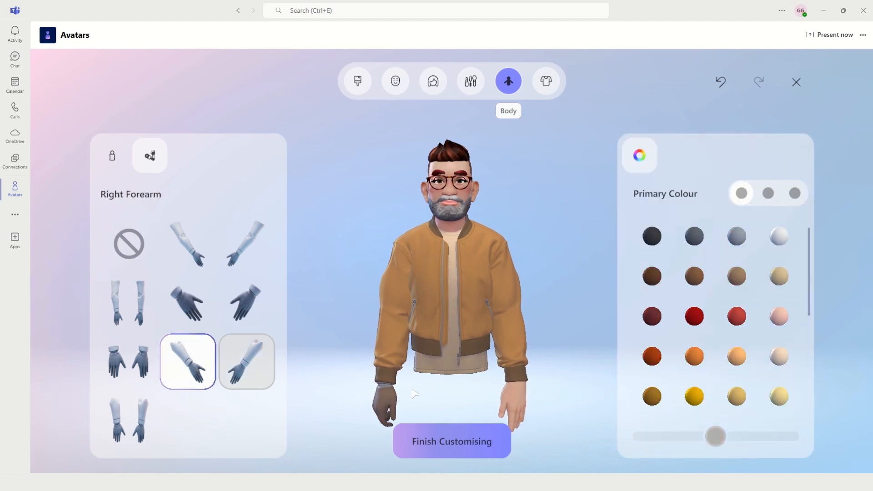
Try Apricot Orange on the right forearm prosthetic, and set its primary colour to the golden yellow second in the fifth row
{"action": "mouse_move", "coordinate": [420, 364]}
{"action": "left_mouse_down"}
{"action": "mouse_move", "coordinate": [444, 356]}
{"action": "mouse_move", "coordinate": [396, 357]}
{"action": "mouse_move", "coordinate": [335, 335]}
{"action": "mouse_move", "coordinate": [406, 354]}
{"action": "left_mouse_up"}
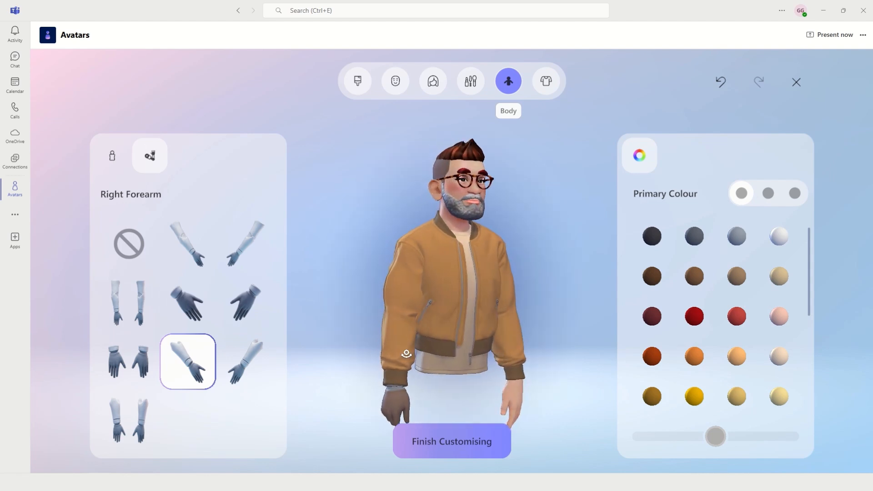
{"action": "left_click", "coordinate": [704, 363]}
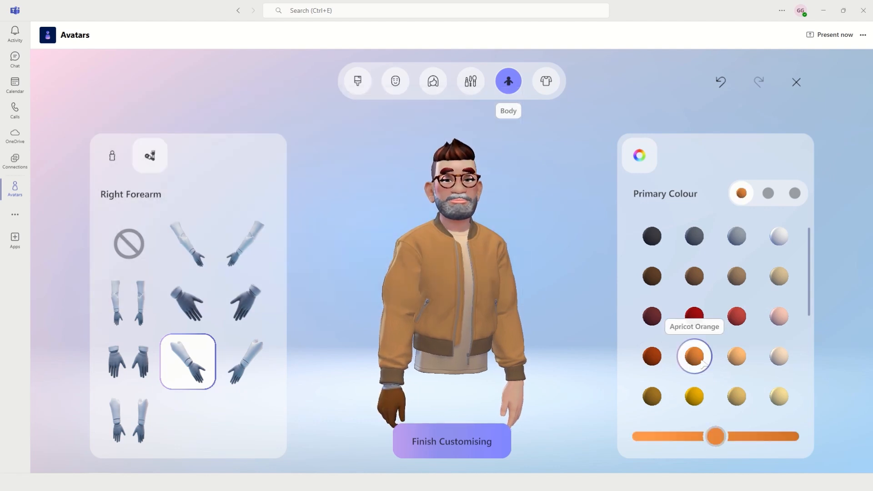
{"action": "left_click", "coordinate": [705, 399]}
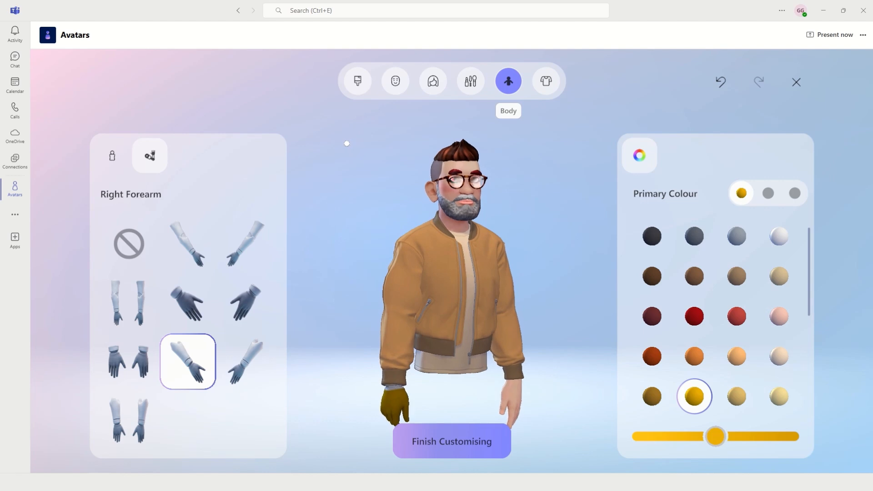
Try the H-Line Dress and Mid-Length Sweater, and dress the avatar in the Tucked In Button Up
{"action": "left_click", "coordinate": [546, 82]}
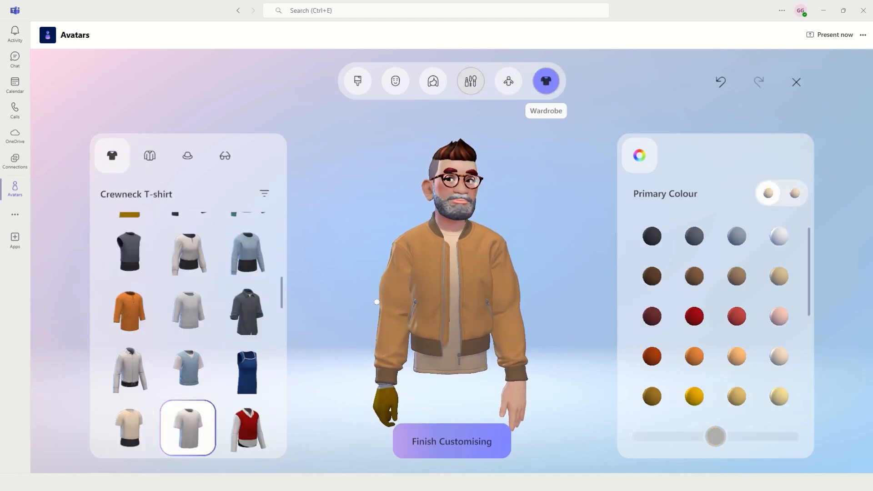
{"action": "left_click", "coordinate": [249, 384]}
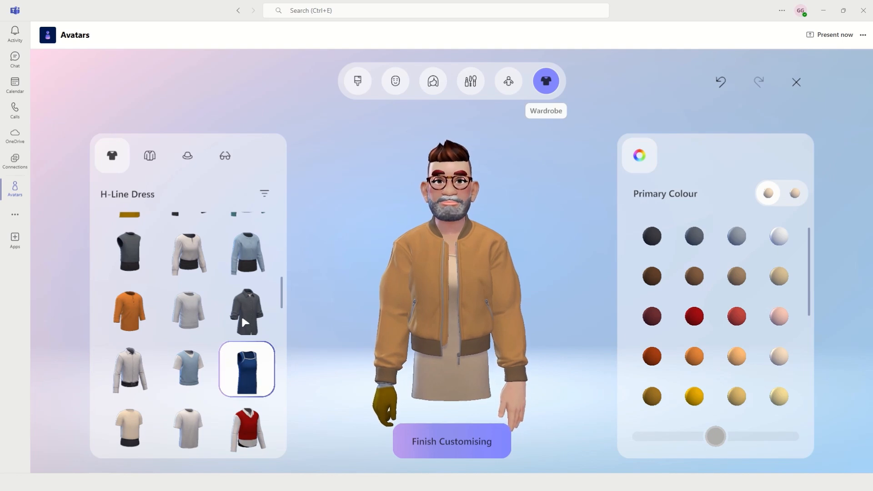
{"action": "left_click", "coordinate": [249, 264]}
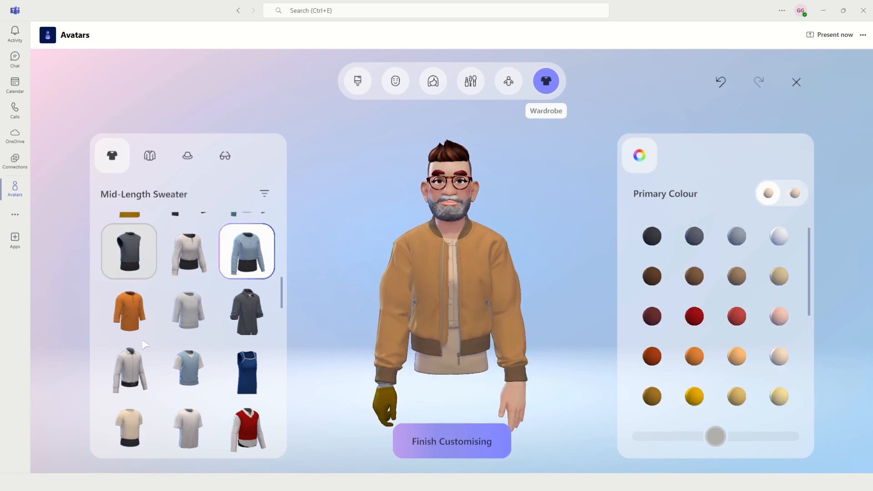
{"action": "left_click", "coordinate": [136, 384]}
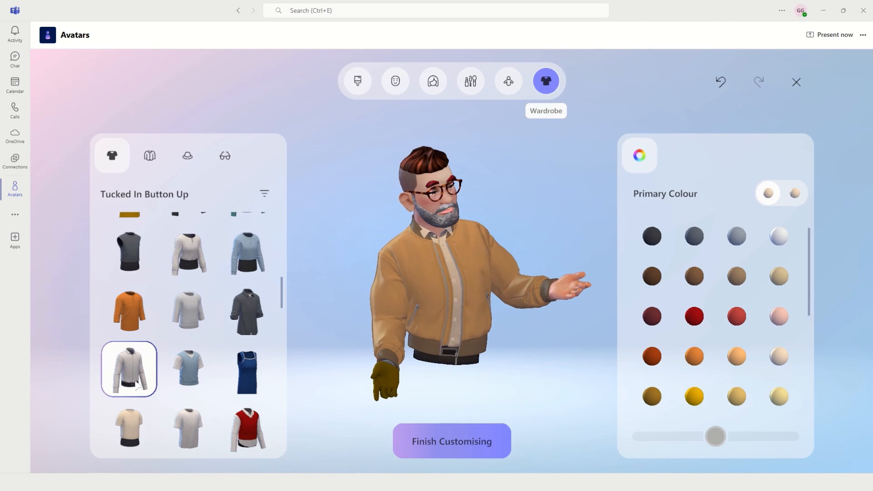
Replace the outerwear with the Open Buttonless Blazer in the dark red second in the third colour row
{"action": "left_click", "coordinate": [150, 157]}
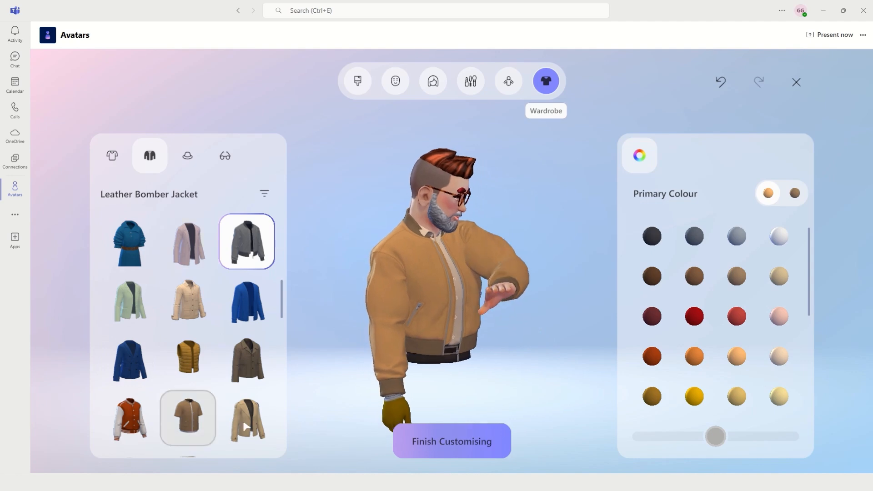
{"action": "left_click", "coordinate": [192, 245]}
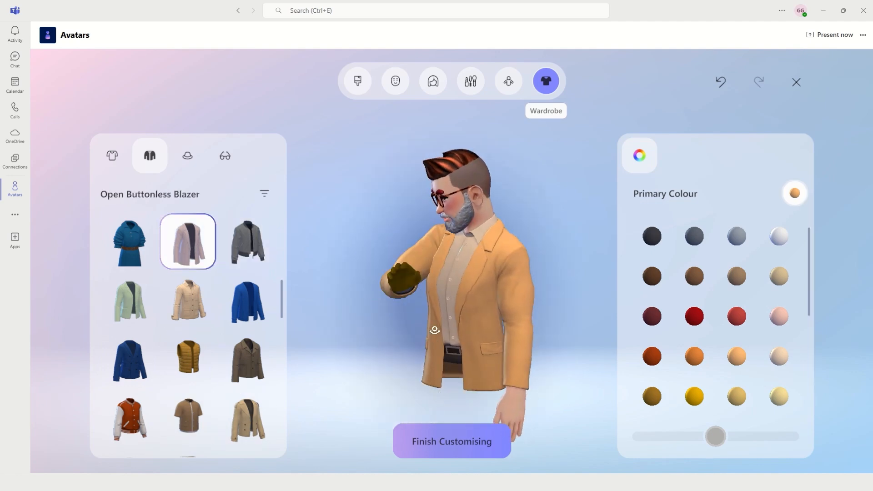
{"action": "left_click", "coordinate": [691, 320]}
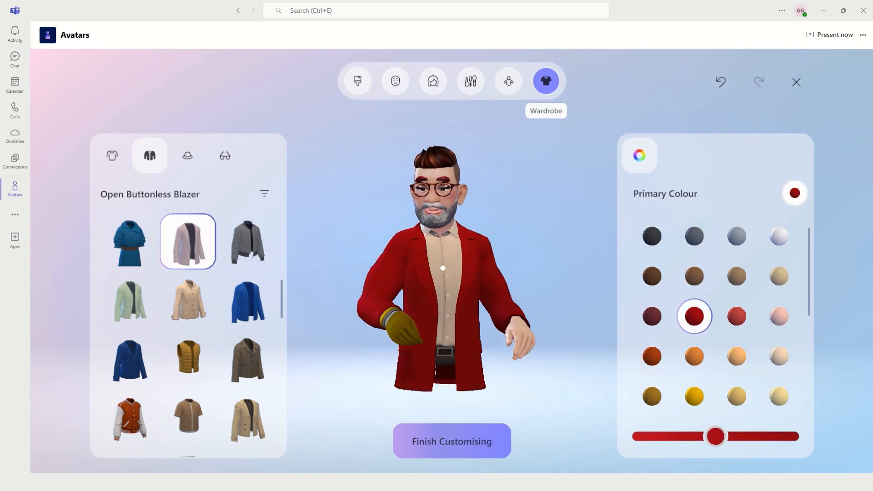
Add the Flat Brim Baseball Cap to the avatar and set its primary colour to the black first in the first row
{"action": "left_click", "coordinate": [201, 163]}
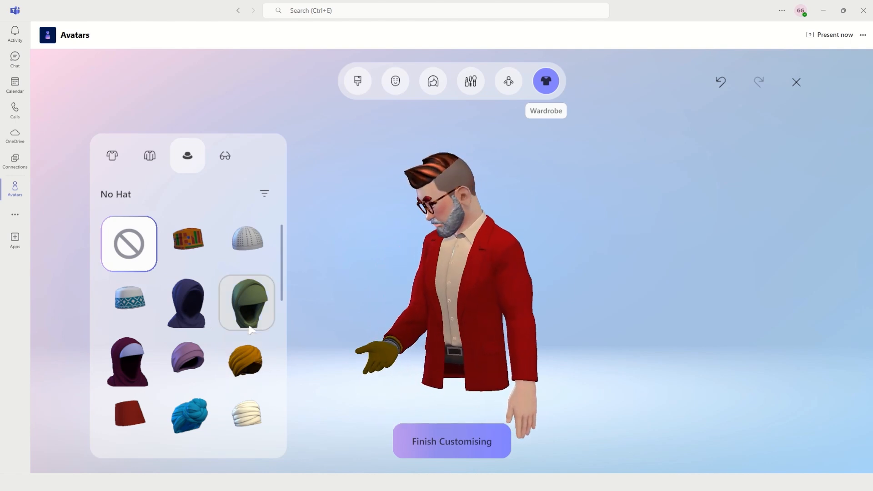
{"action": "scroll", "coordinate": [250, 330], "scroll_direction": "down", "scroll_amount": 1}
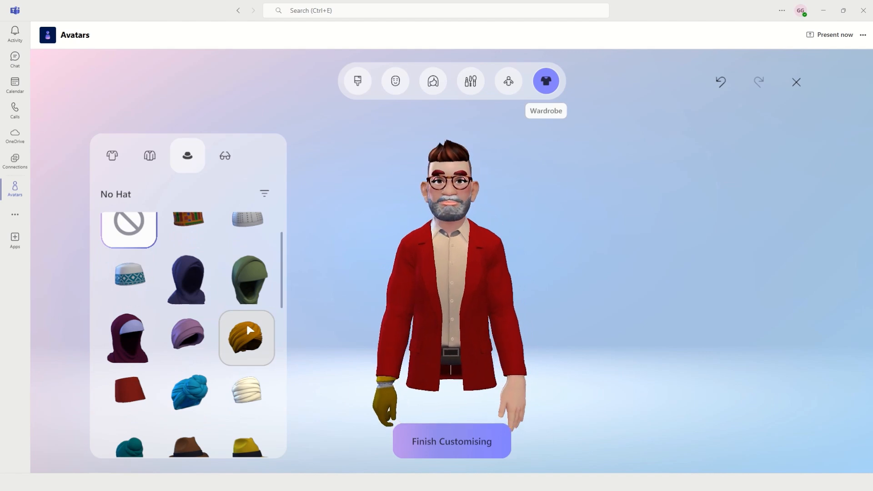
{"action": "scroll", "coordinate": [249, 327], "scroll_direction": "down", "scroll_amount": 1}
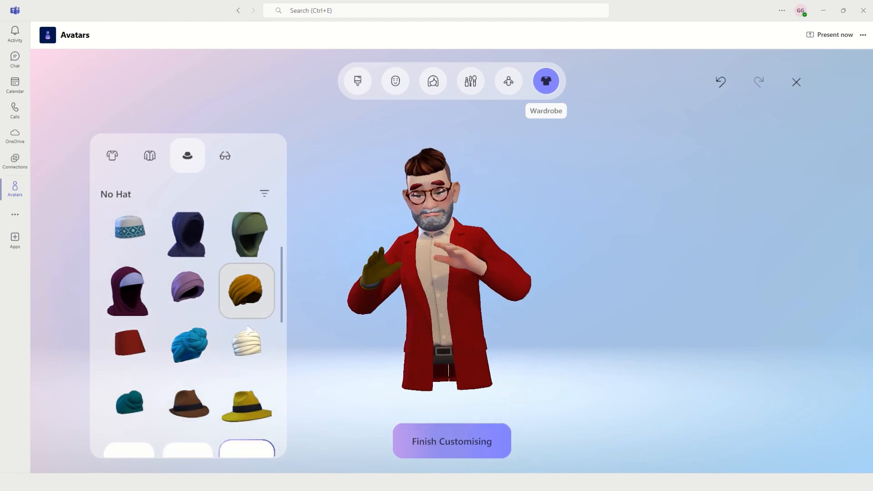
{"action": "scroll", "coordinate": [249, 331], "scroll_direction": "down", "scroll_amount": 1}
{"action": "scroll", "coordinate": [250, 331], "scroll_direction": "down", "scroll_amount": 2}
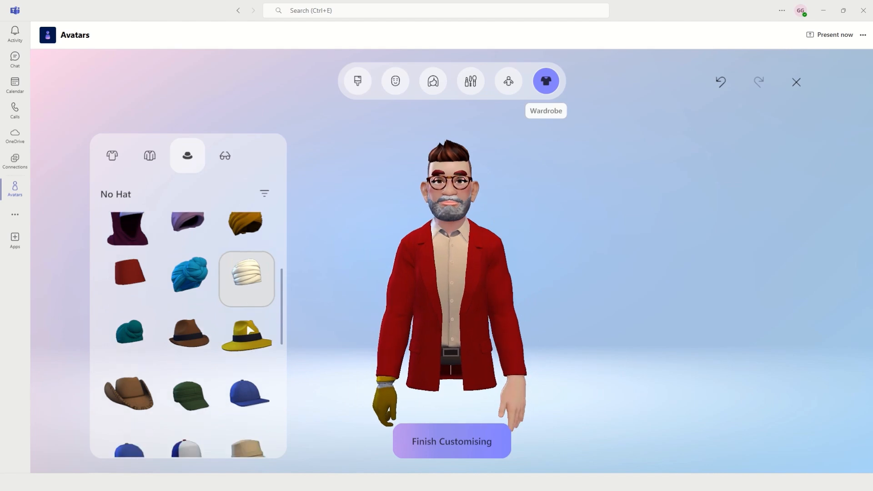
{"action": "left_click", "coordinate": [249, 330]}
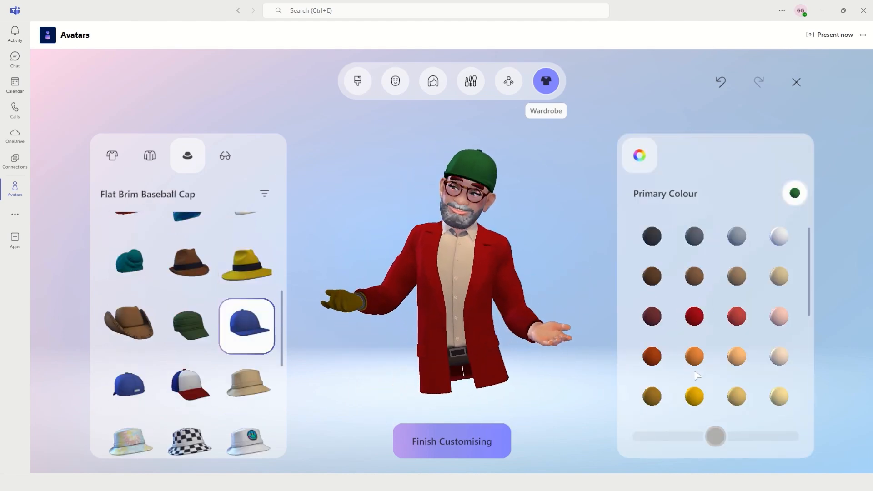
{"action": "left_click", "coordinate": [655, 241]}
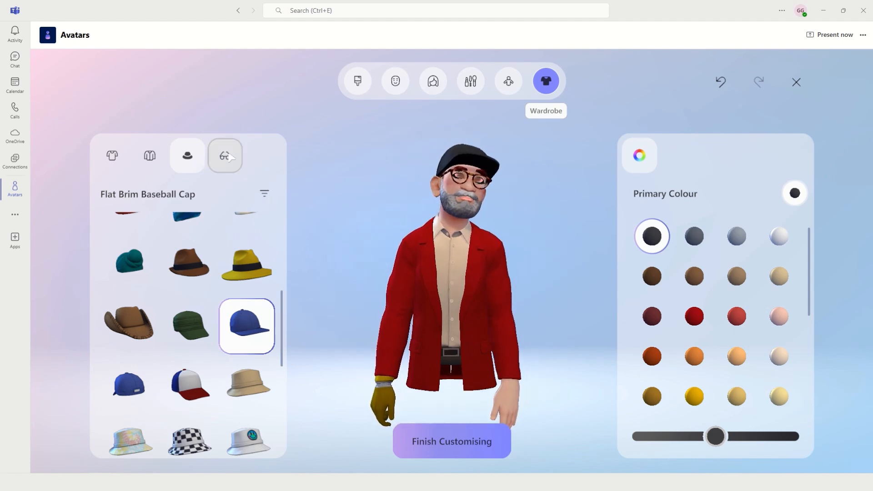
Change the eyewear to Square Half Rim in the dark green first in the fifth row, and finish customising the avatar
{"action": "left_click", "coordinate": [231, 157]}
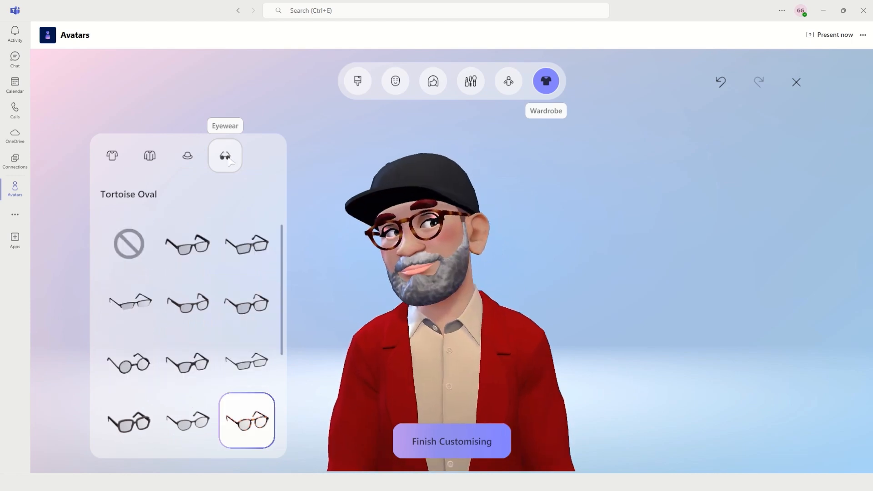
{"action": "left_click", "coordinate": [145, 313]}
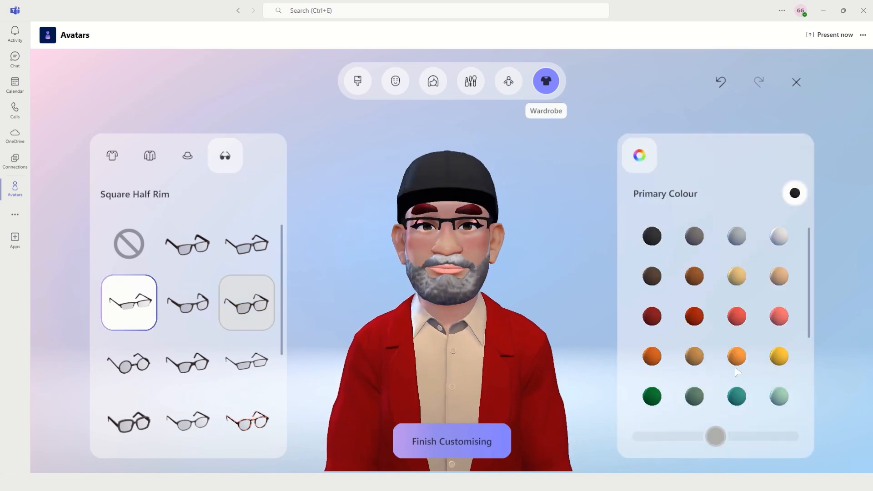
{"action": "left_click", "coordinate": [659, 396]}
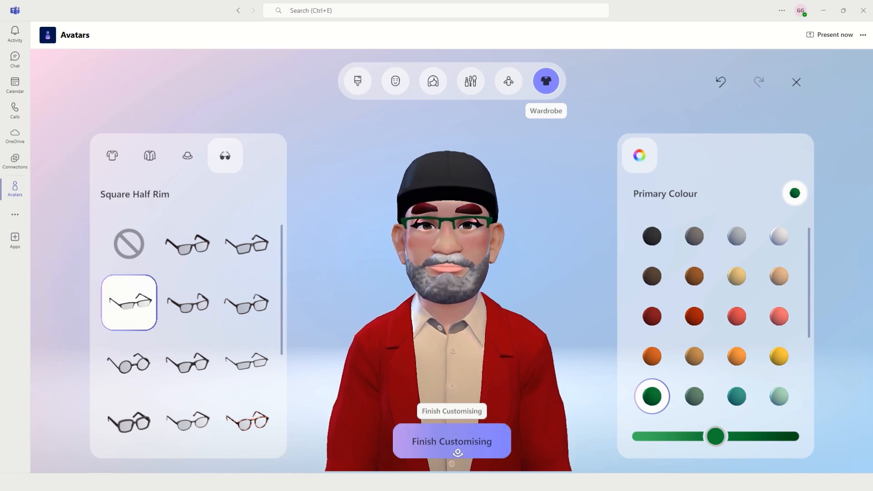
{"action": "left_click_drag", "start_coordinate": [496, 362], "coordinate": [449, 441]}
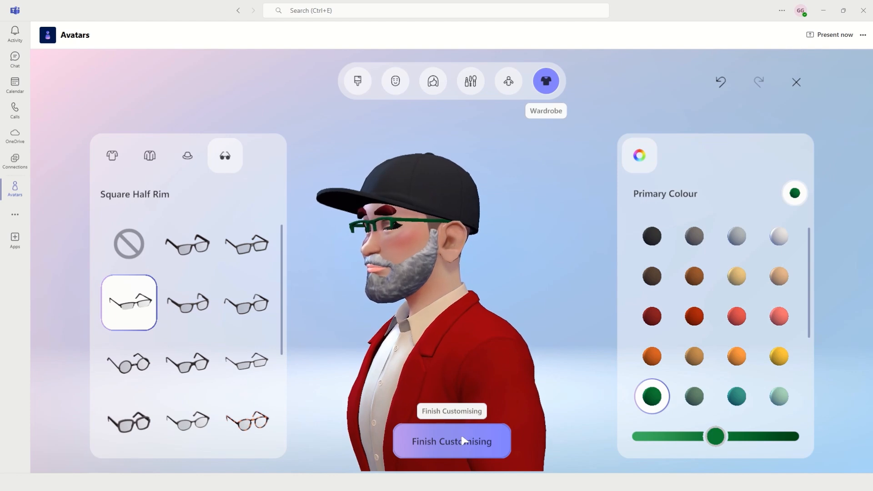
{"action": "left_click", "coordinate": [454, 447]}
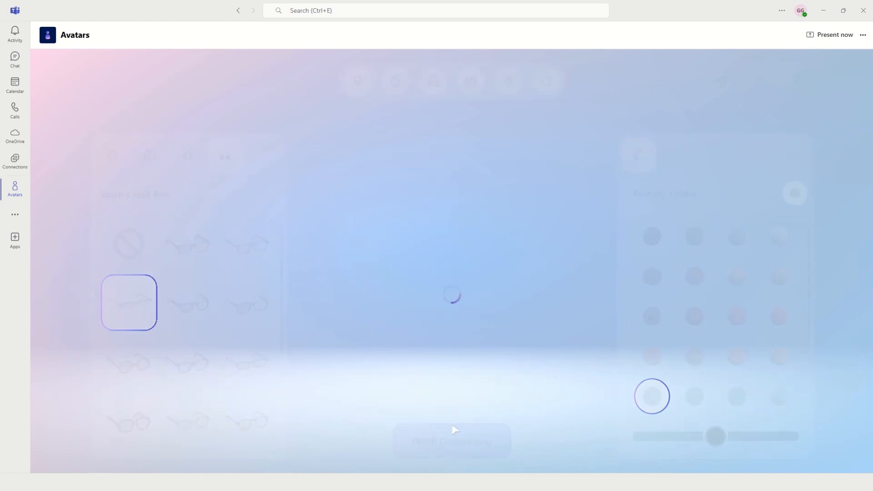